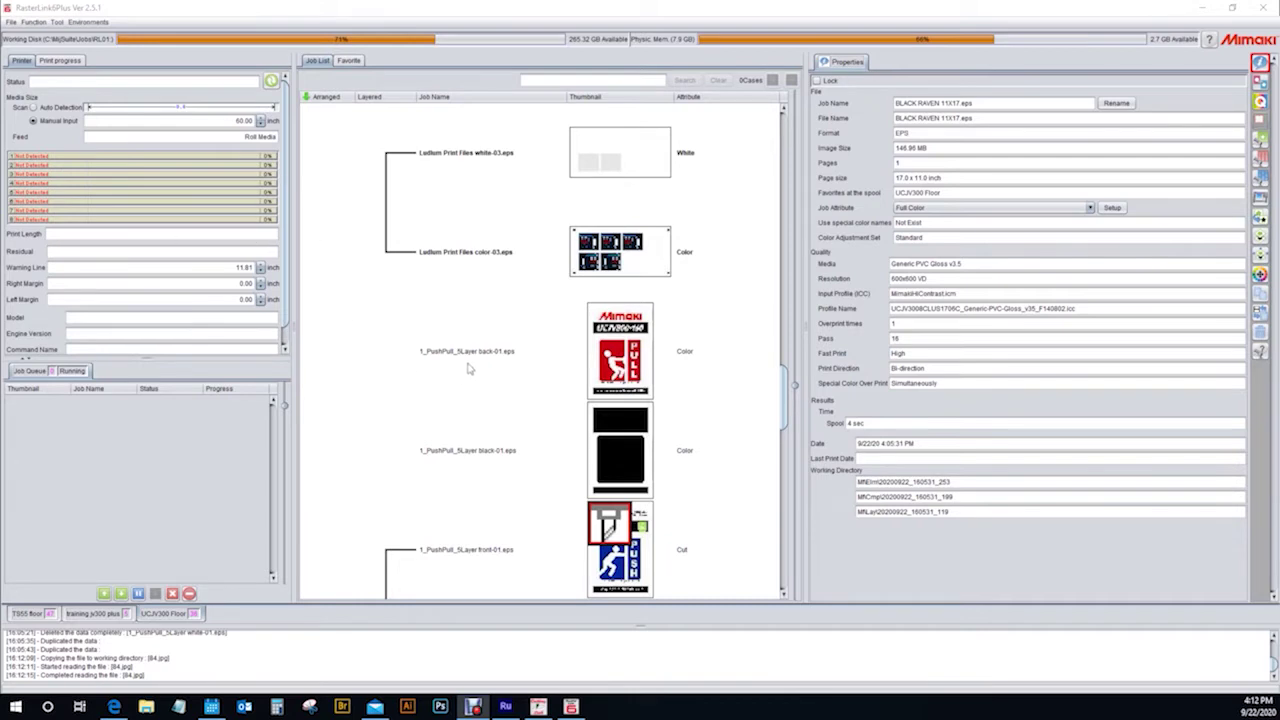
Check the back-01 and white-01 jobs, ending on the yellow white-01.eps Color job (Full Color, 16 passes).
{"action": "left_click", "coordinate": [465, 365]}
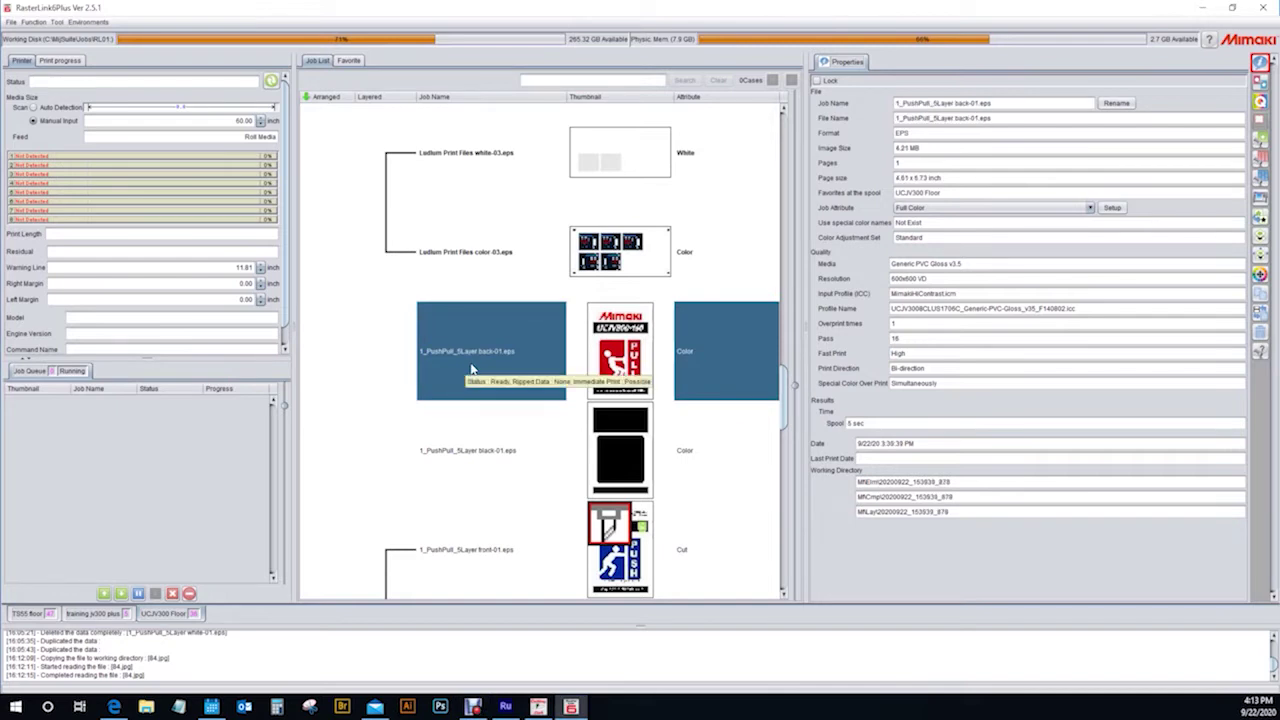
{"action": "left_click_drag", "start_coordinate": [786, 395], "coordinate": [704, 435]}
{"action": "left_click", "coordinate": [699, 427]}
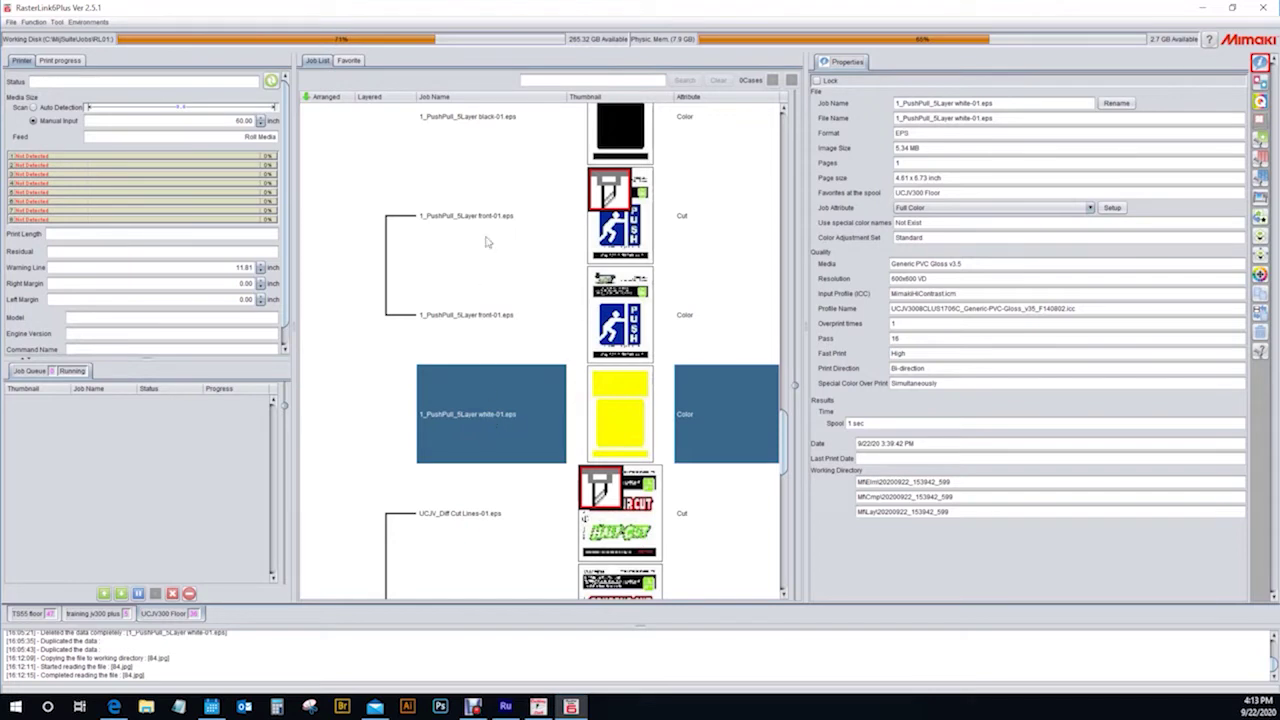
{"action": "left_click_drag", "start_coordinate": [448, 150], "coordinate": [487, 470]}
{"action": "left_click", "coordinate": [487, 464]}
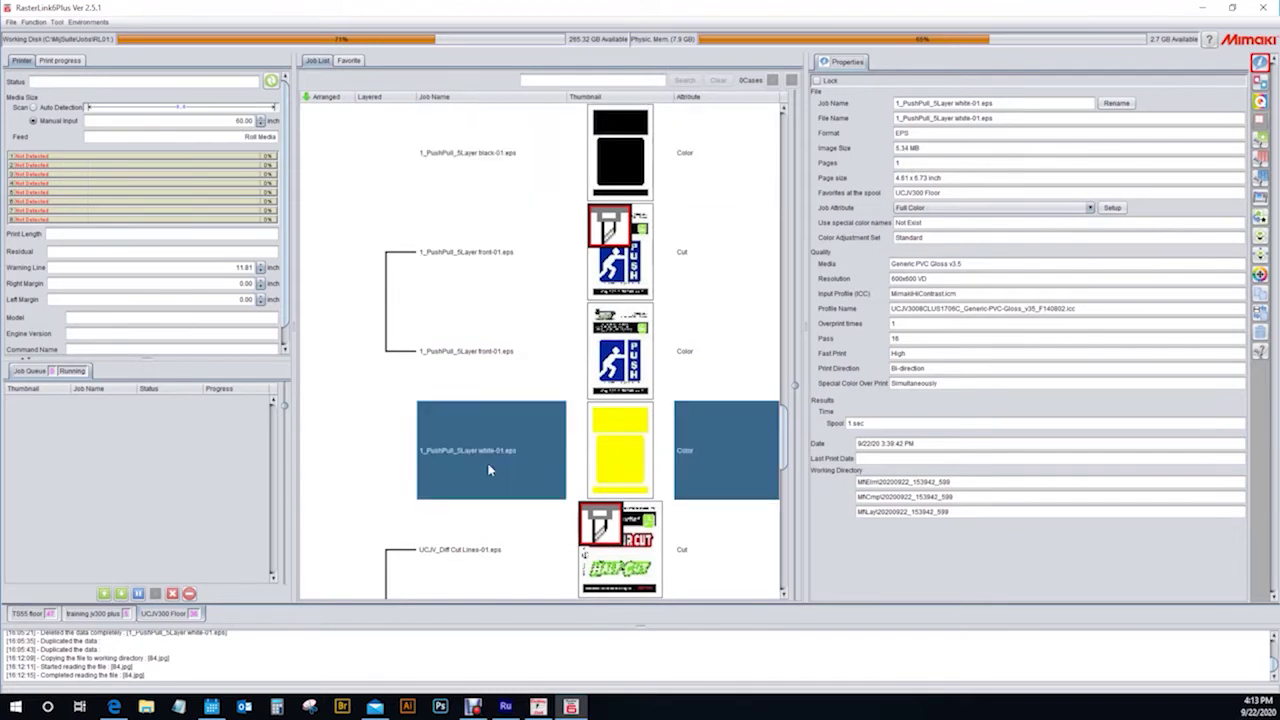
Open the yellow white-01 job's Special plate settings and keep White as the plate ink at 100%.
{"action": "left_click", "coordinate": [1262, 218]}
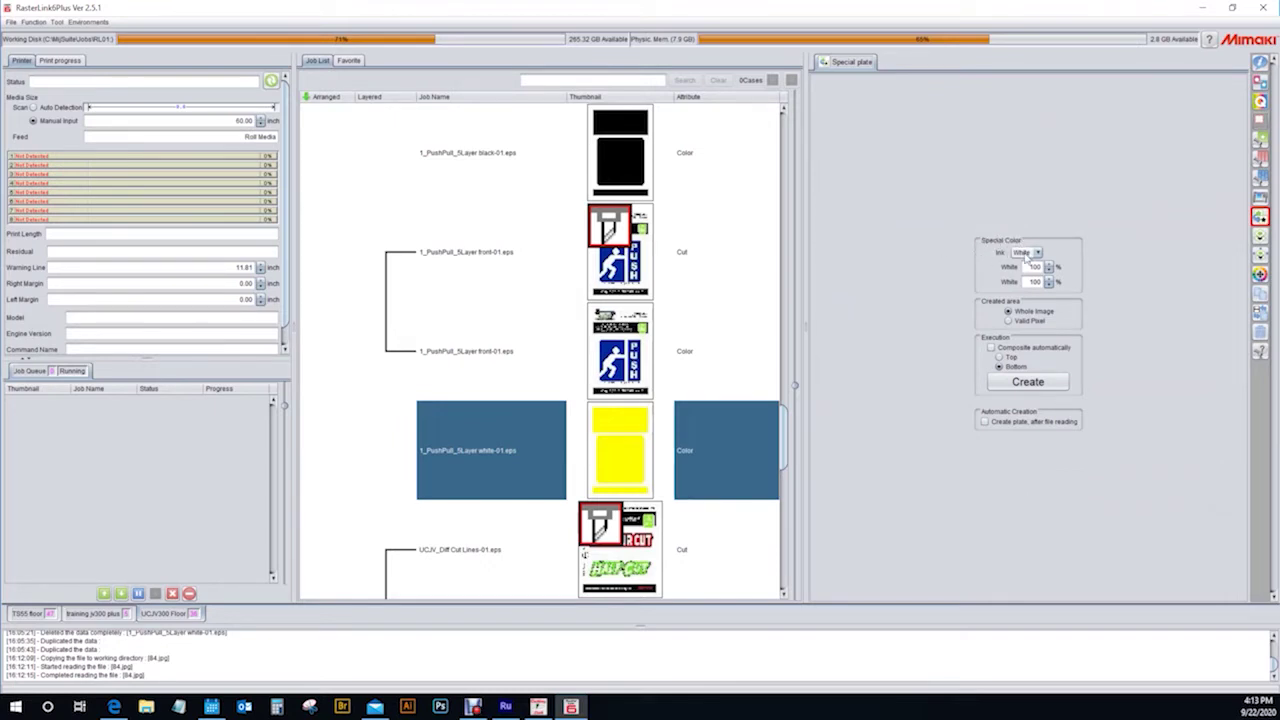
{"action": "left_click", "coordinate": [1022, 253]}
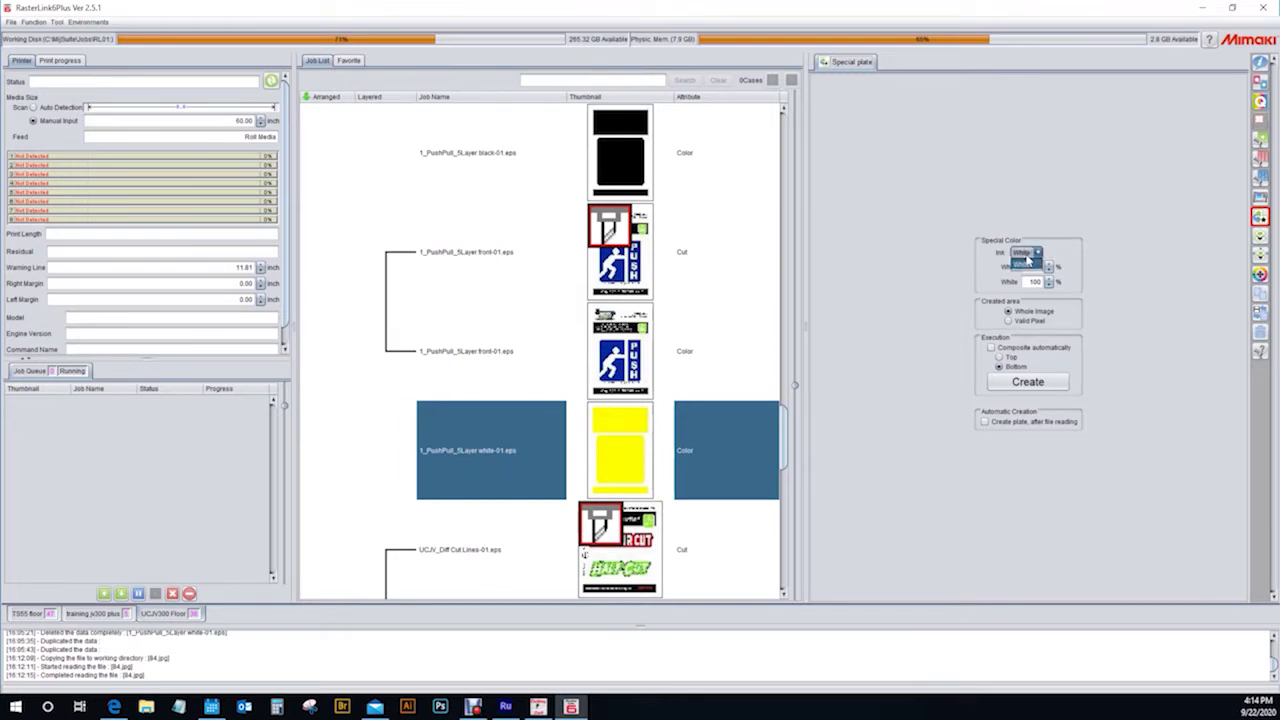
{"action": "left_click", "coordinate": [972, 246]}
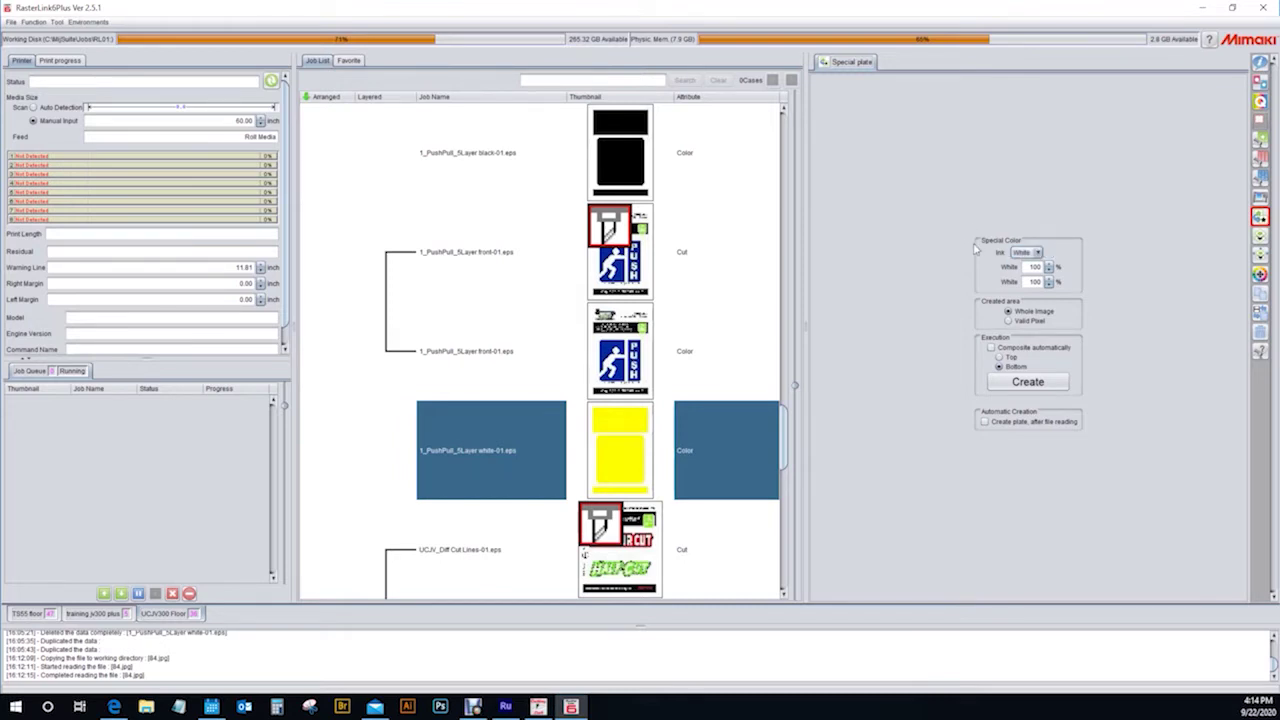
Enter 70 in both White percentage fields of the special plate.
{"action": "left_click", "coordinate": [1026, 267]}
{"action": "left_click_drag", "start_coordinate": [1026, 267], "coordinate": [1058, 268]}
{"action": "type", "text": "70"}
{"action": "key", "text": "Tab"}
{"action": "type", "text": "70"}
{"action": "left_click", "coordinate": [1030, 267]}
{"action": "double_click", "coordinate": [1027, 267]}
{"action": "left_click", "coordinate": [1026, 322]}
Create the 70% white plate and select the new White-attribute white-01.eps job below the Color job.
{"action": "left_click", "coordinate": [1037, 384]}
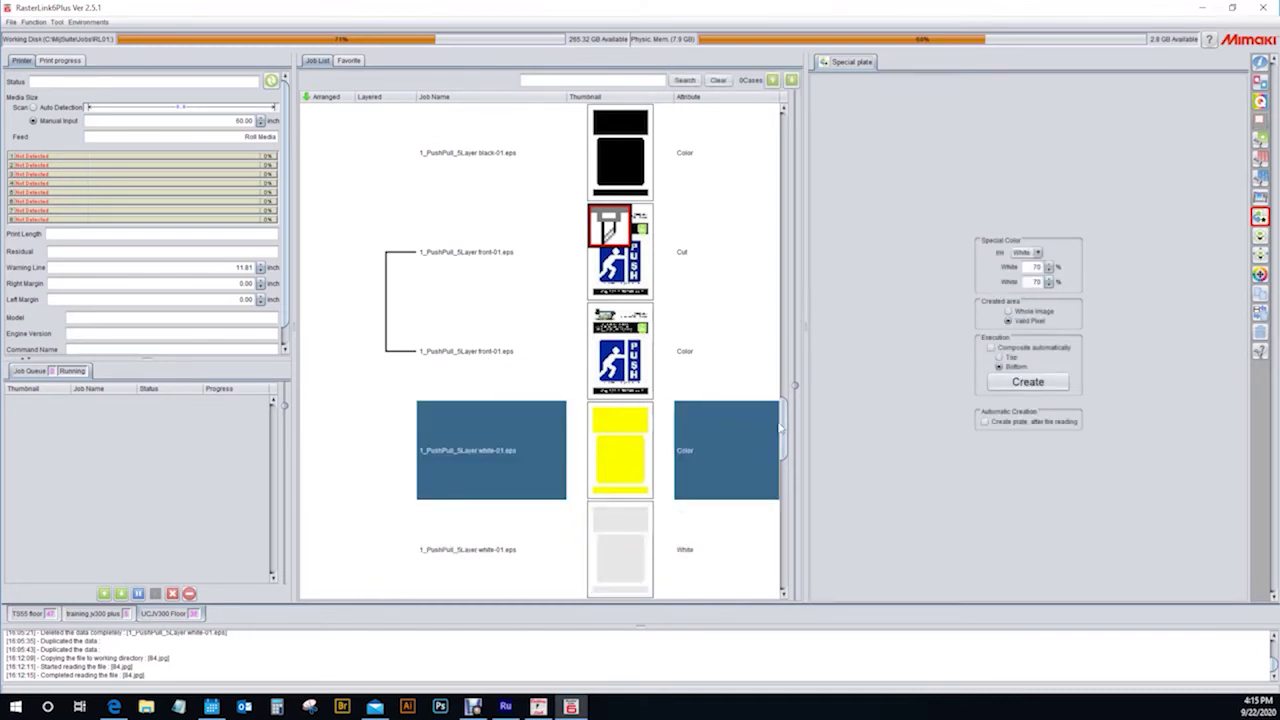
{"action": "scroll", "coordinate": [740, 440], "scroll_direction": "down", "scroll_amount": 2}
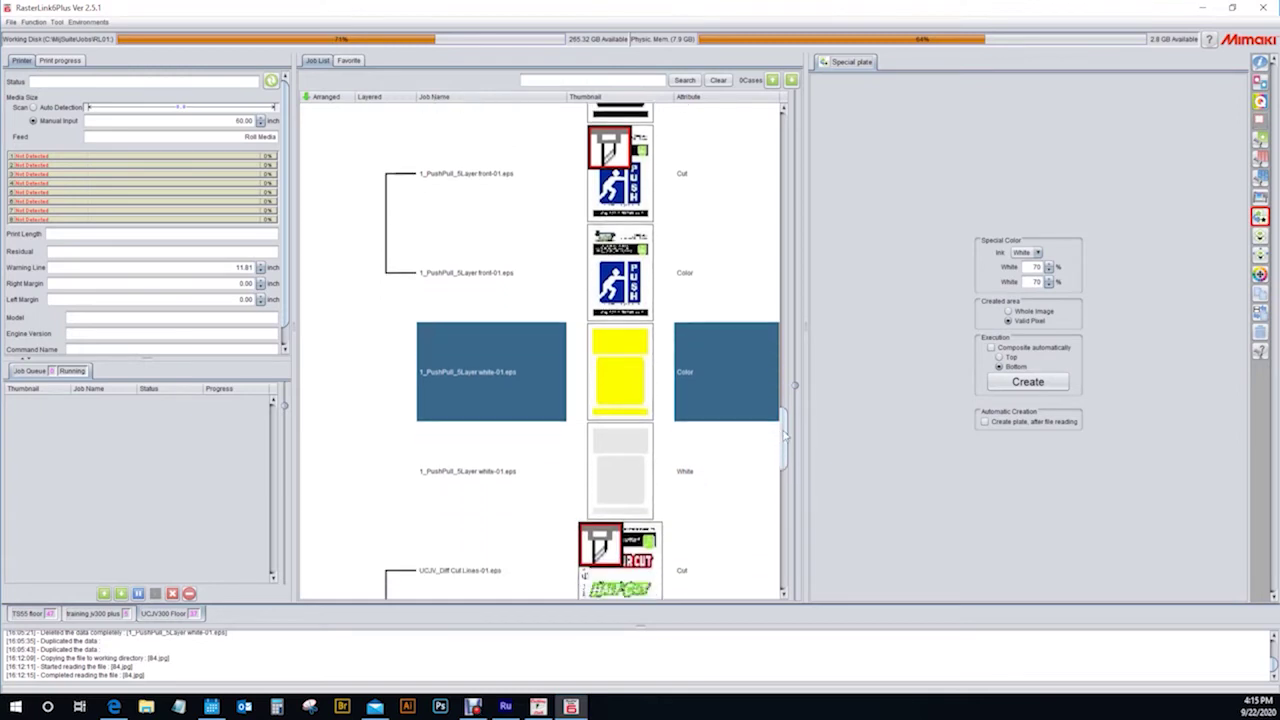
{"action": "left_click", "coordinate": [498, 483]}
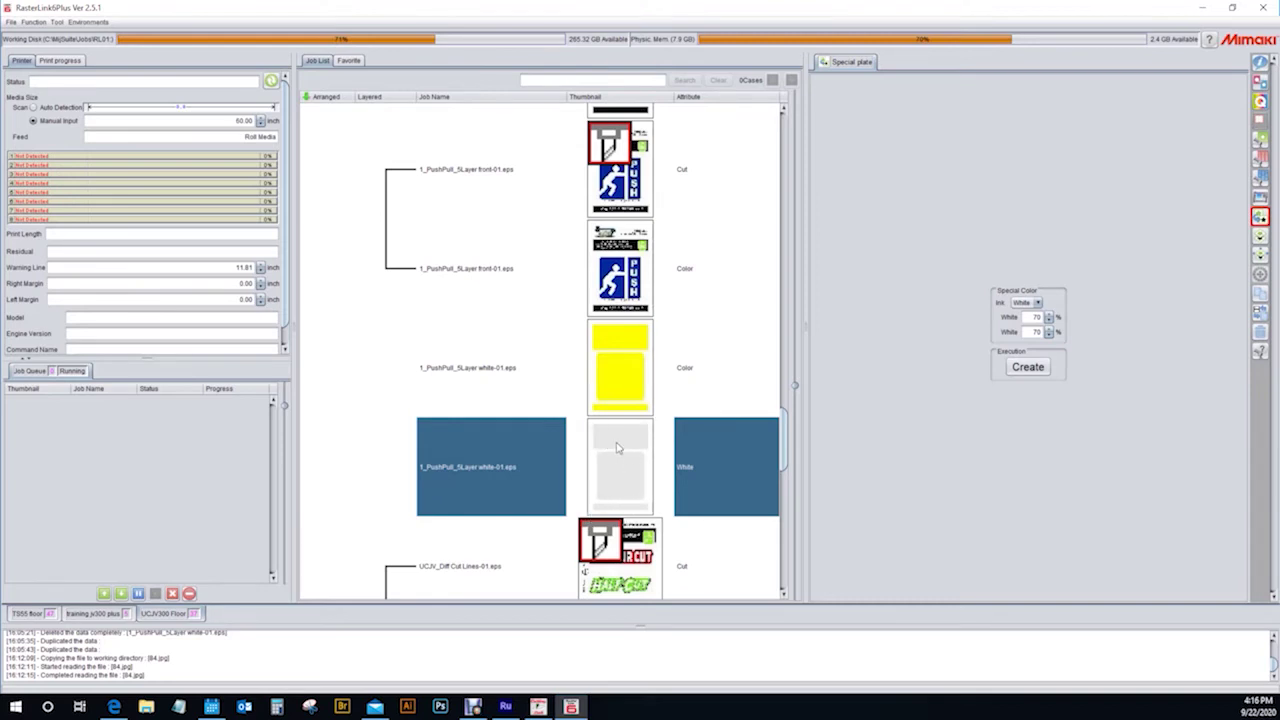
Compare the White plate job's 70% value with the yellow Color job, then reselect the Color job.
{"action": "left_click", "coordinate": [537, 386]}
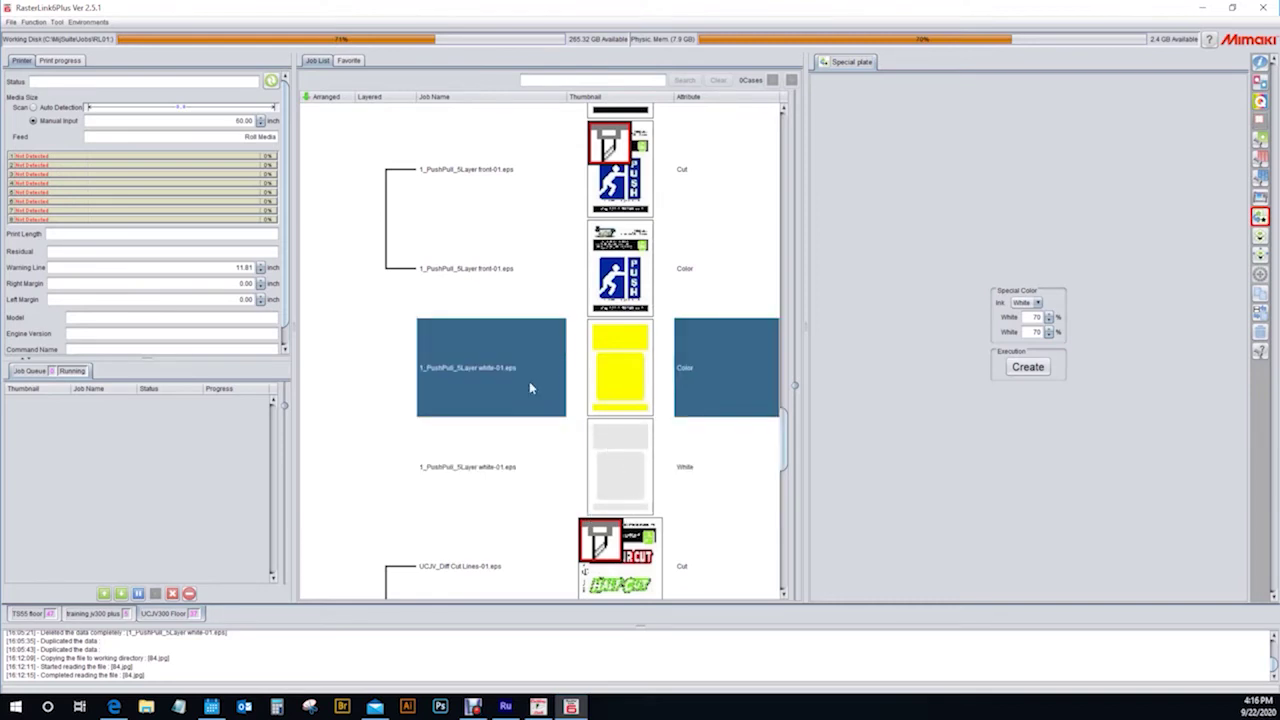
{"action": "left_click", "coordinate": [521, 480]}
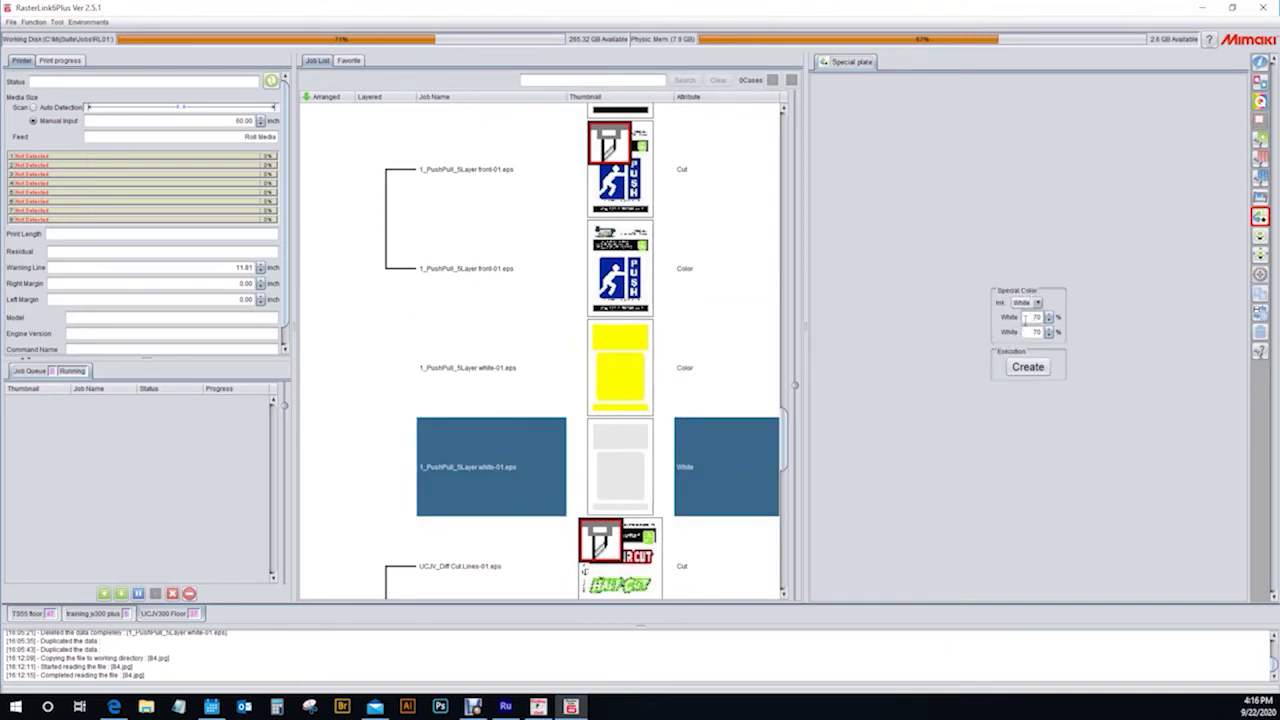
{"action": "double_click", "coordinate": [1025, 318]}
{"action": "left_click", "coordinate": [697, 371]}
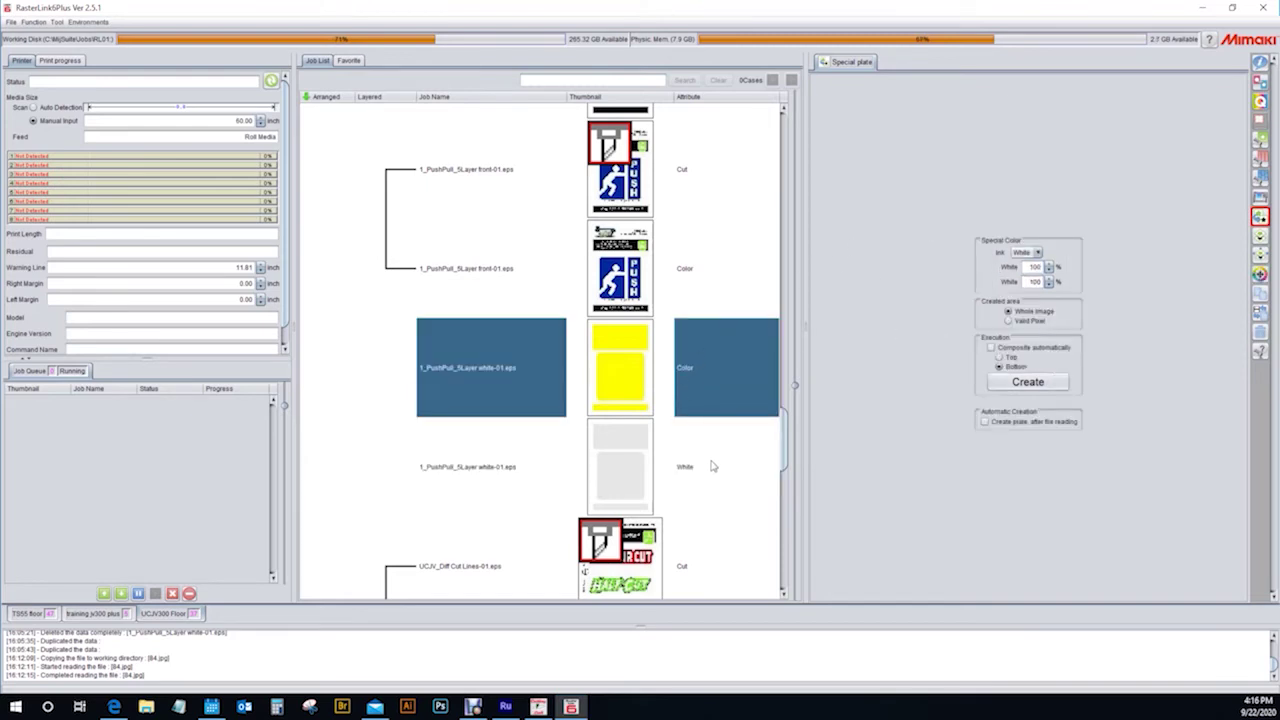
{"action": "left_click", "coordinate": [713, 466]}
{"action": "left_click", "coordinate": [709, 367]}
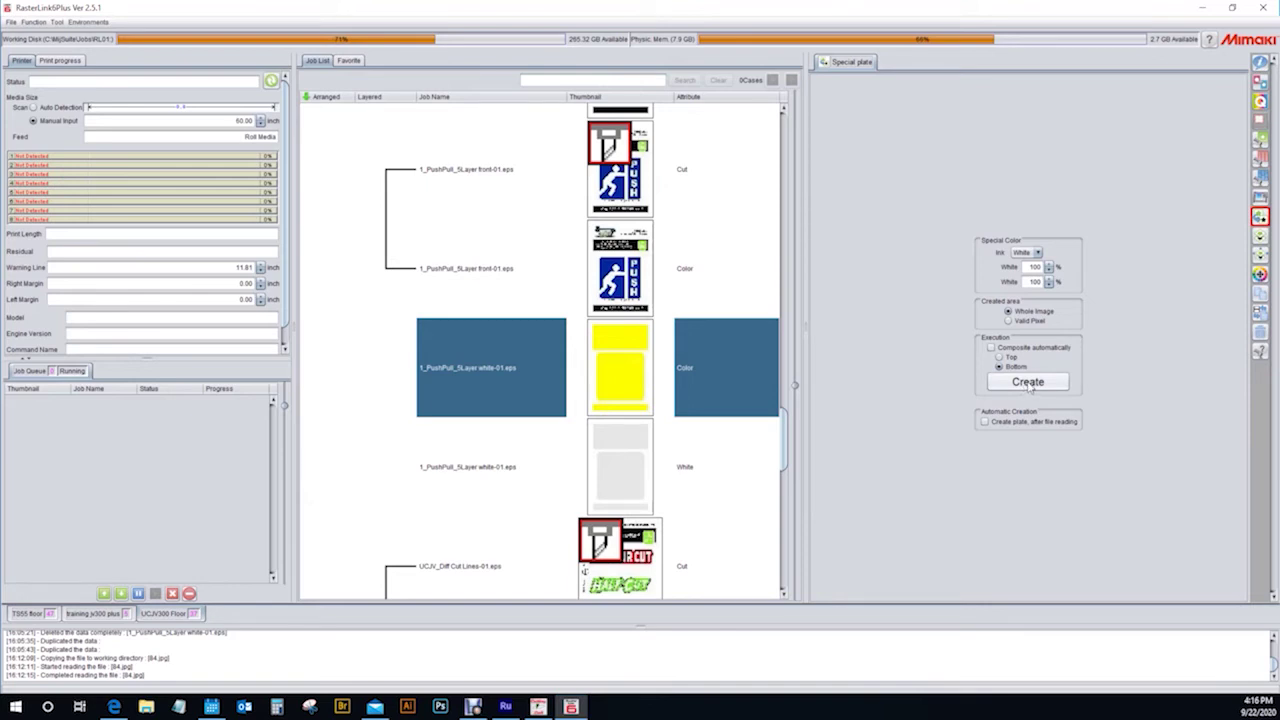
Create a second 100% whole-image white plate job, compare both plate jobs, and return to the Color job.
{"action": "left_click", "coordinate": [1029, 384]}
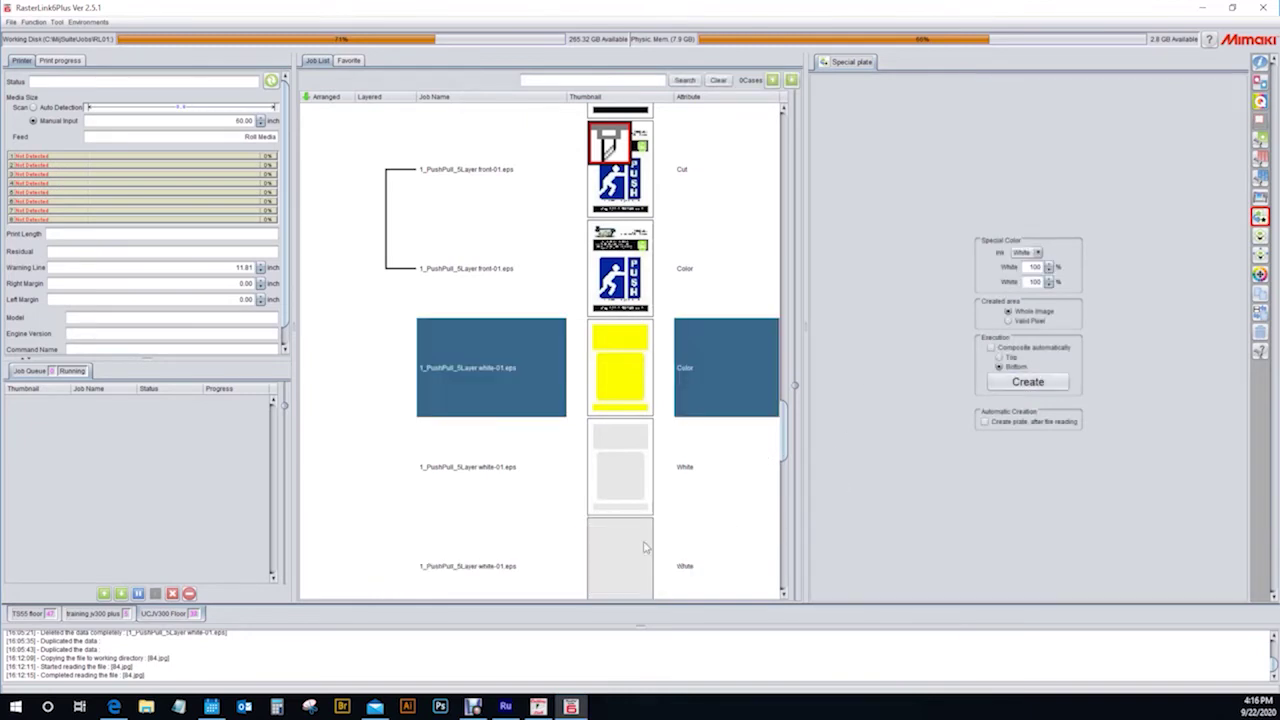
{"action": "left_click", "coordinate": [682, 562]}
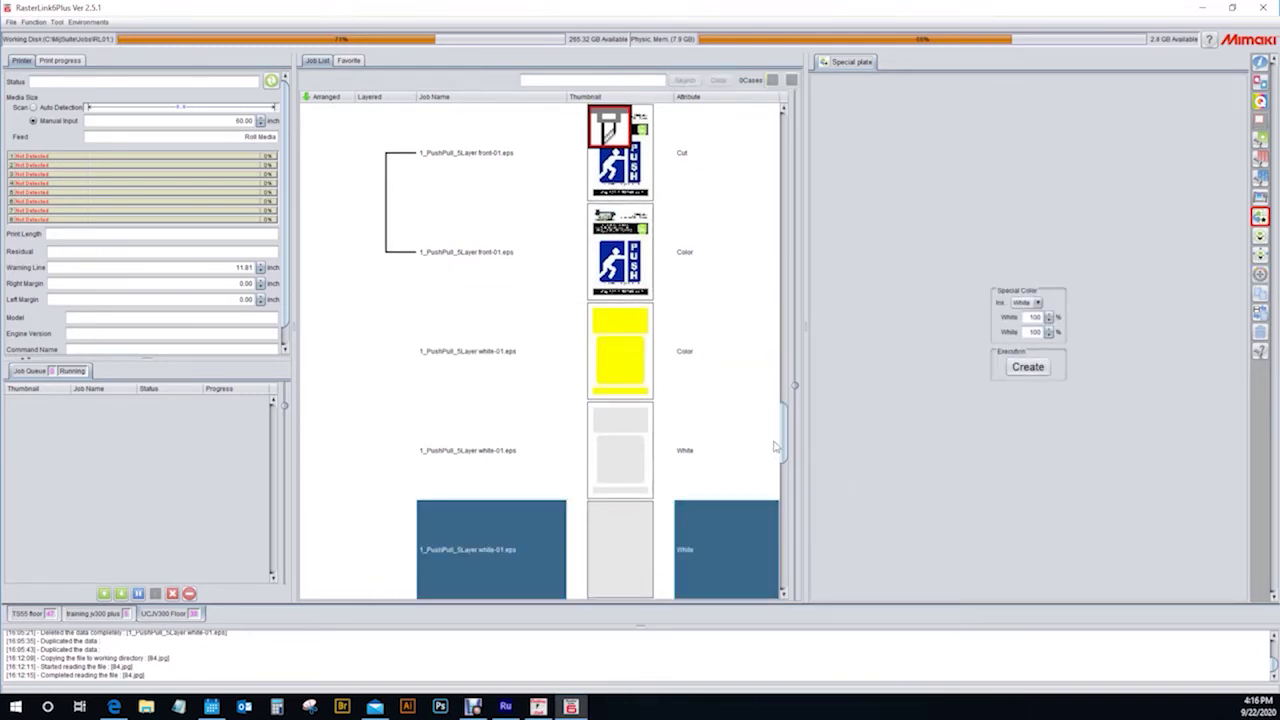
{"action": "scroll", "coordinate": [779, 444], "scroll_direction": "down", "scroll_amount": 2}
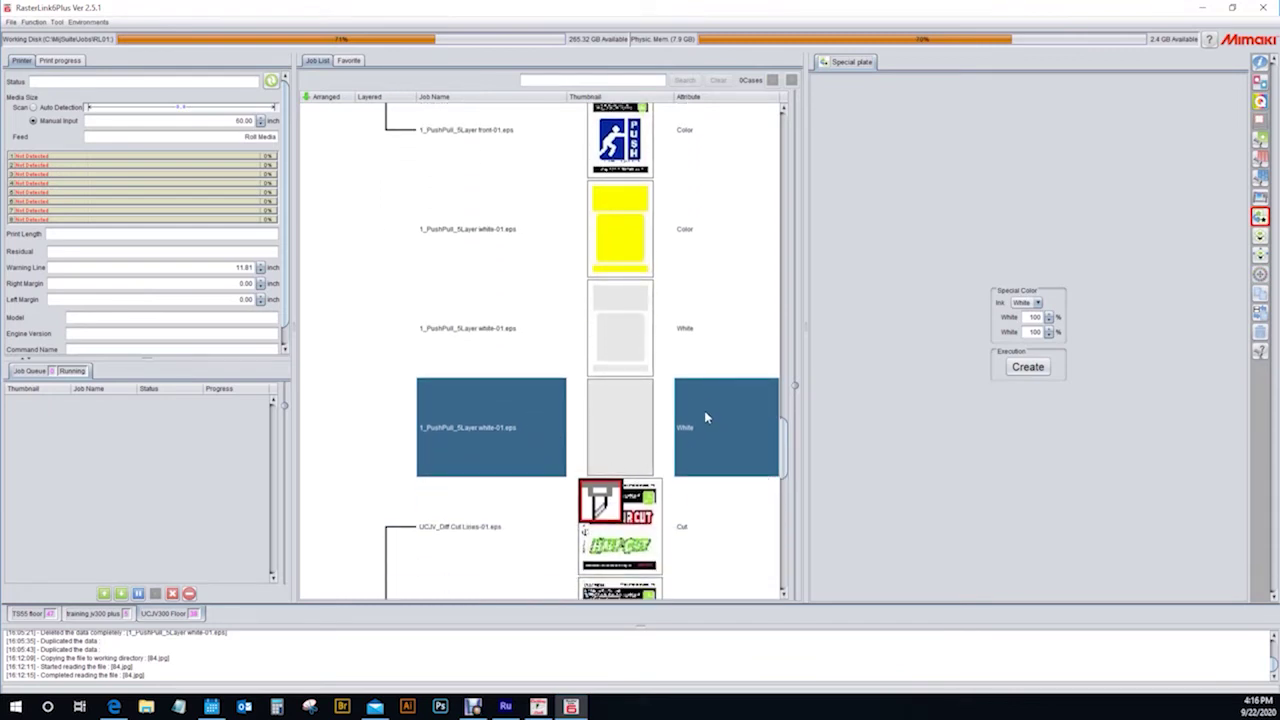
{"action": "left_click", "coordinate": [505, 342]}
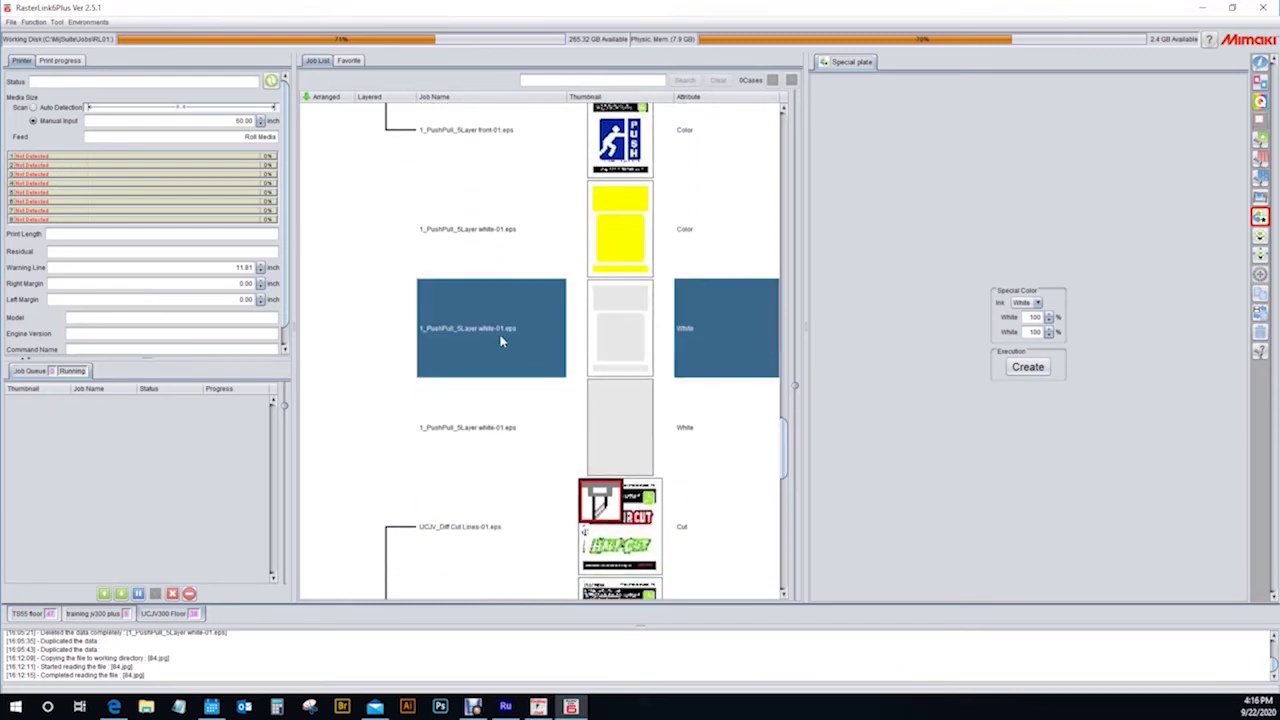
{"action": "left_click", "coordinate": [505, 438]}
{"action": "left_click", "coordinate": [505, 338]}
{"action": "left_click", "coordinate": [500, 250]}
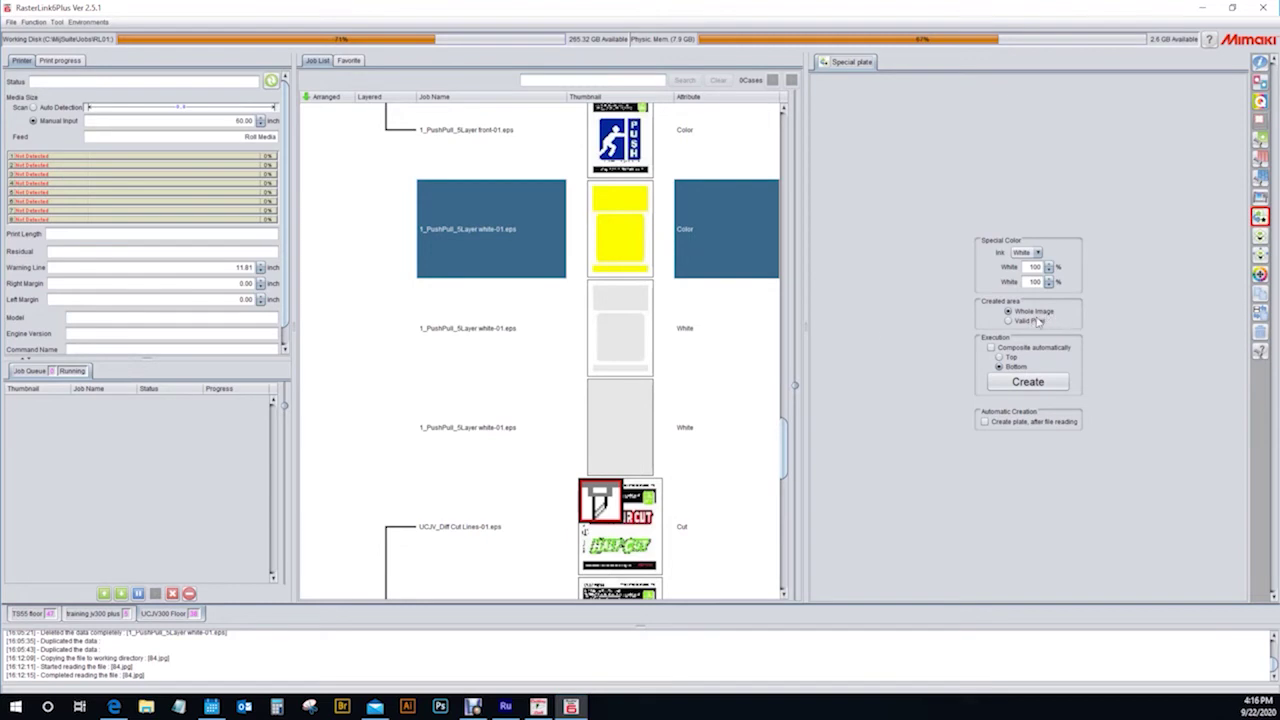
Select all the 1_PushPull_5Layer layer jobs together with Ctrl+A.
{"action": "left_click", "coordinate": [711, 328]}
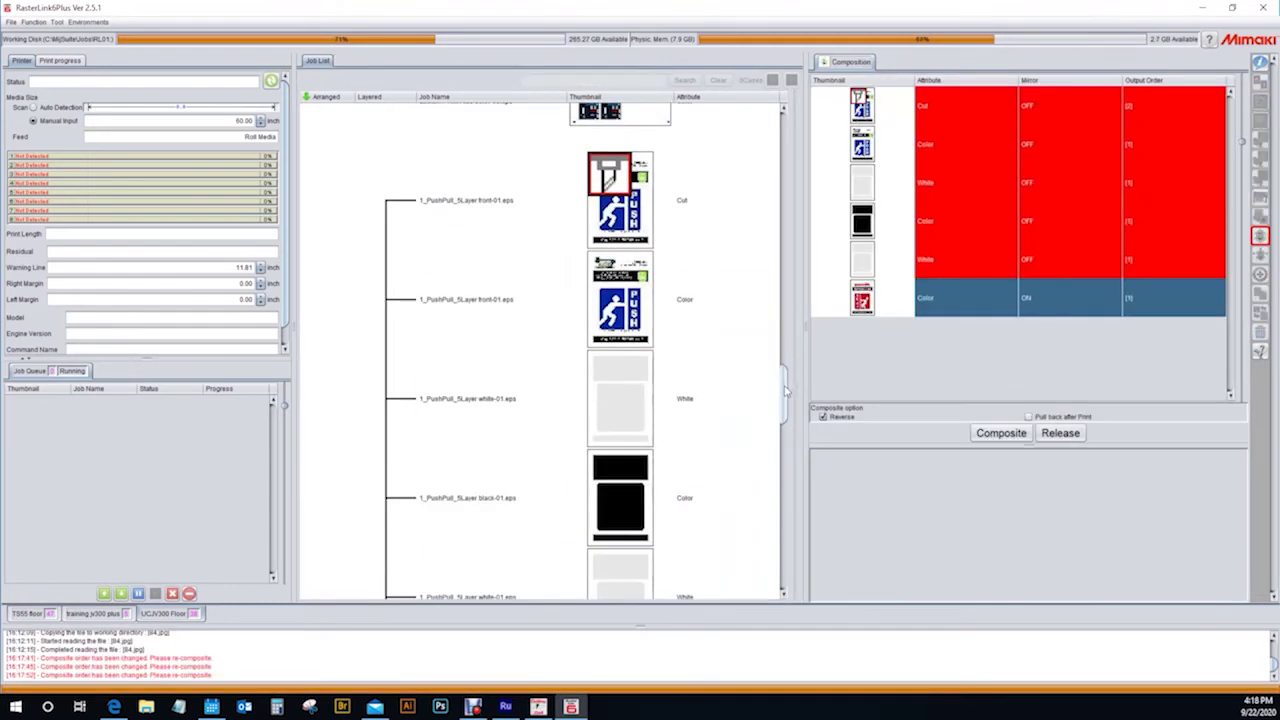
{"action": "scroll", "coordinate": [786, 390], "scroll_direction": "down", "scroll_amount": 4}
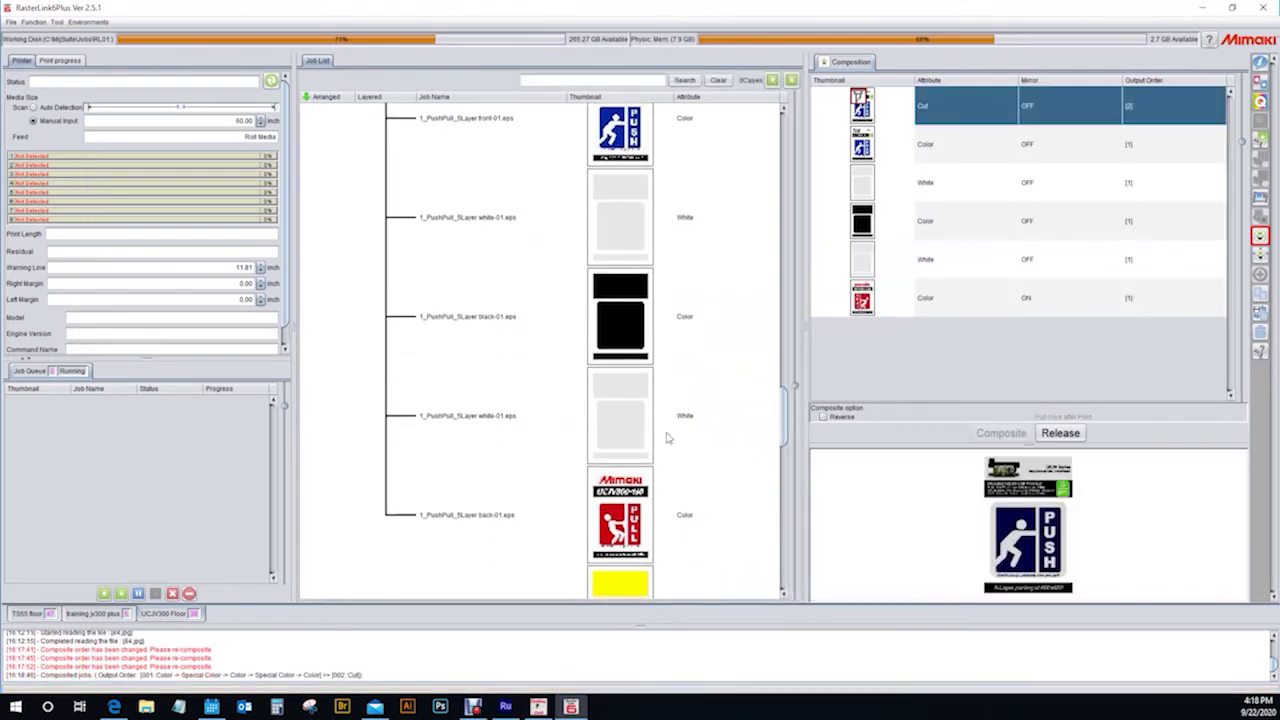
{"action": "key", "text": "ctrl+a"}
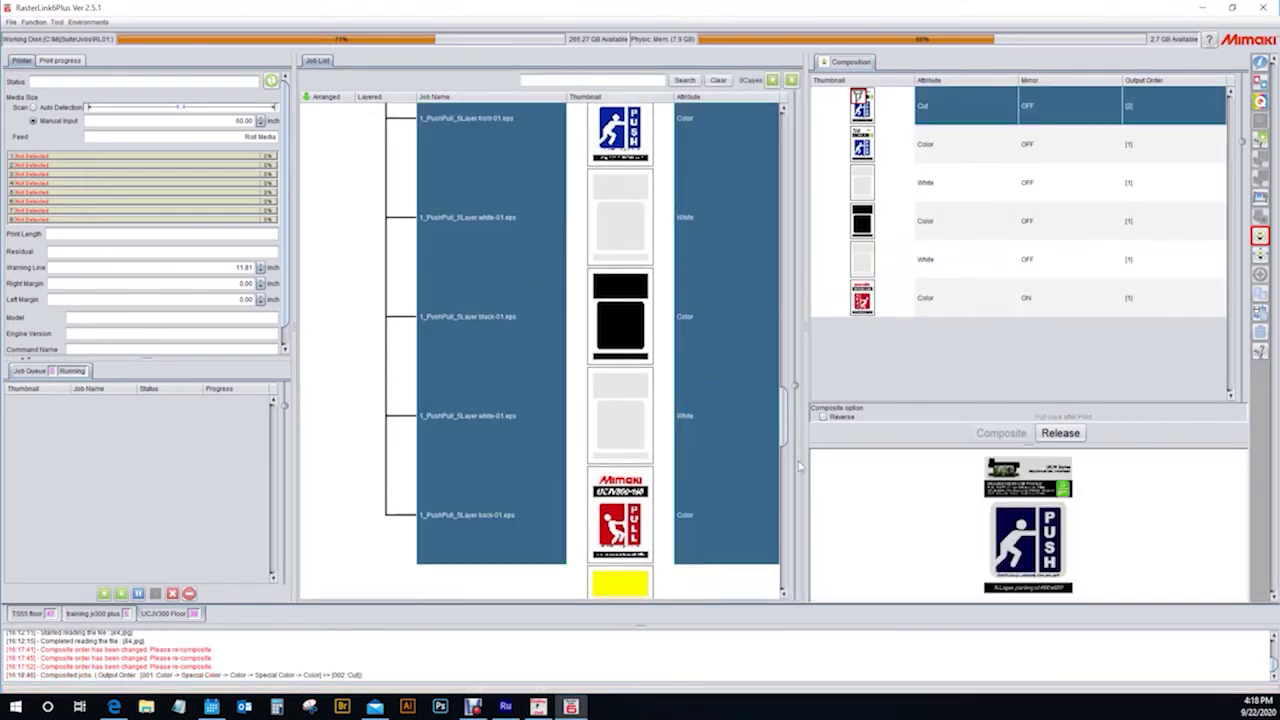
{"action": "scroll", "coordinate": [786, 405], "scroll_direction": "up", "scroll_amount": 2}
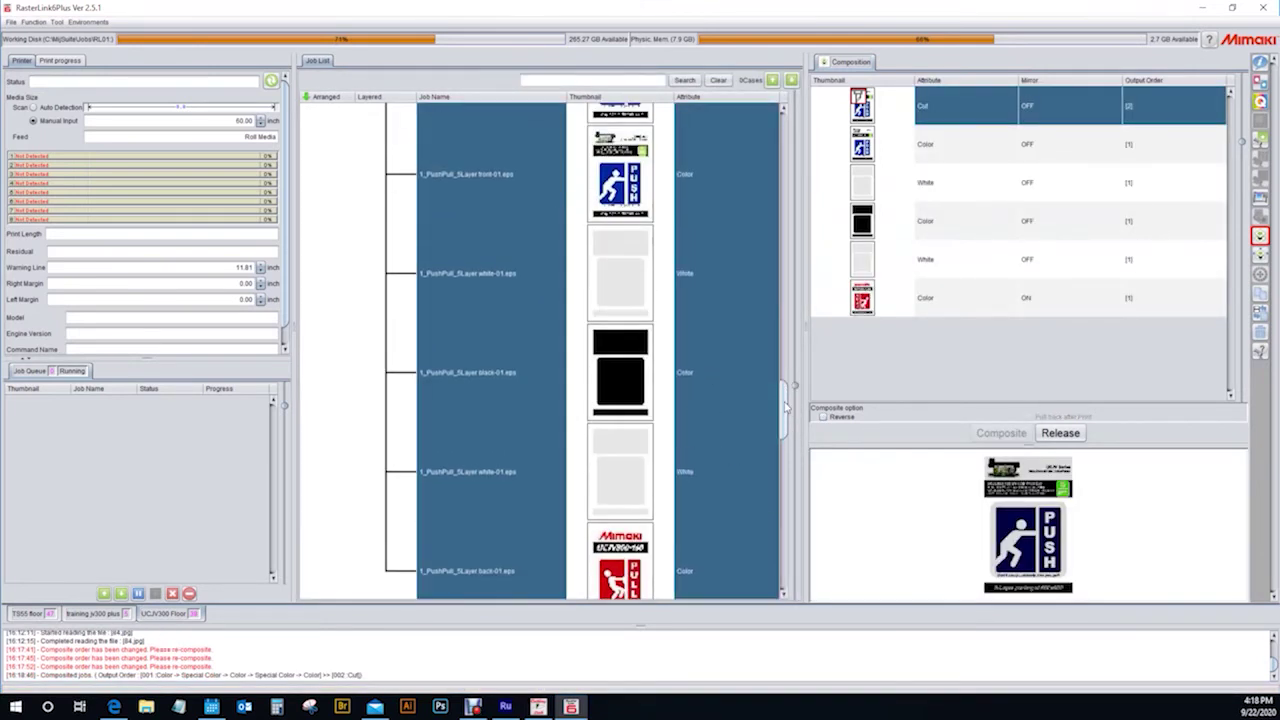
{"action": "scroll", "coordinate": [786, 405], "scroll_direction": "up", "scroll_amount": 2}
{"action": "scroll", "coordinate": [787, 403], "scroll_direction": "down", "scroll_amount": 1}
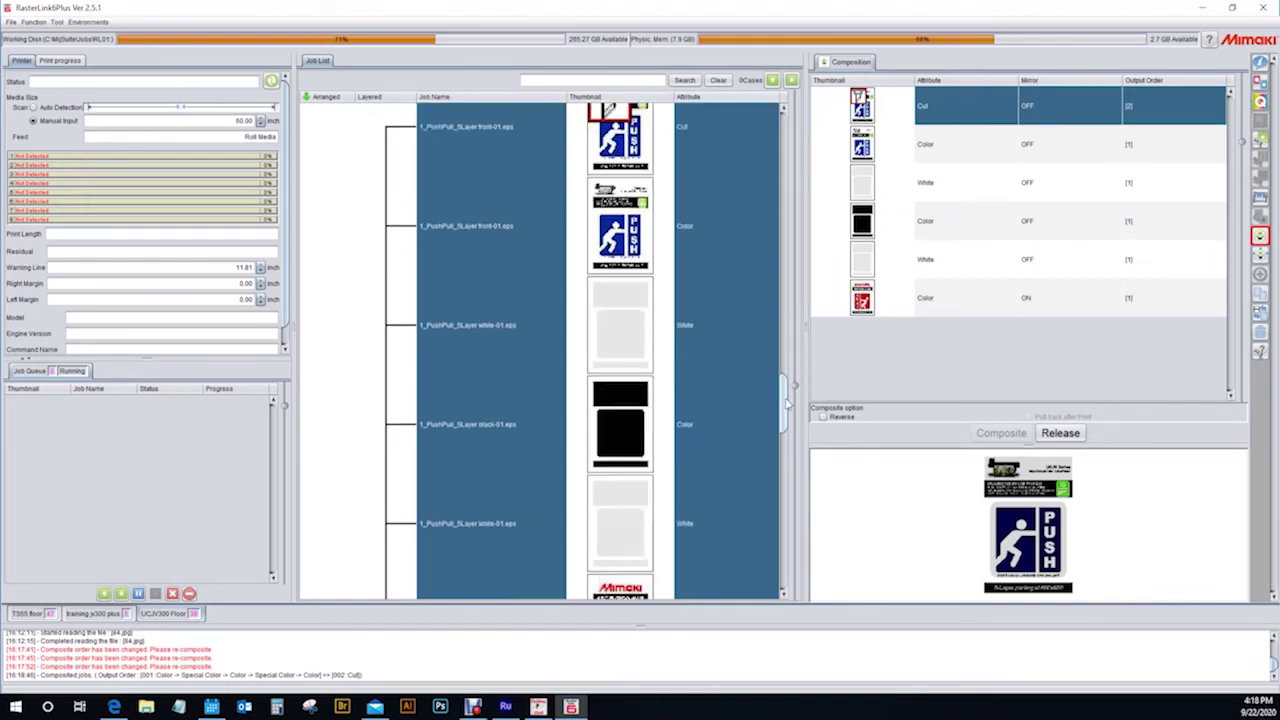
{"action": "scroll", "coordinate": [786, 405], "scroll_direction": "down", "scroll_amount": 5}
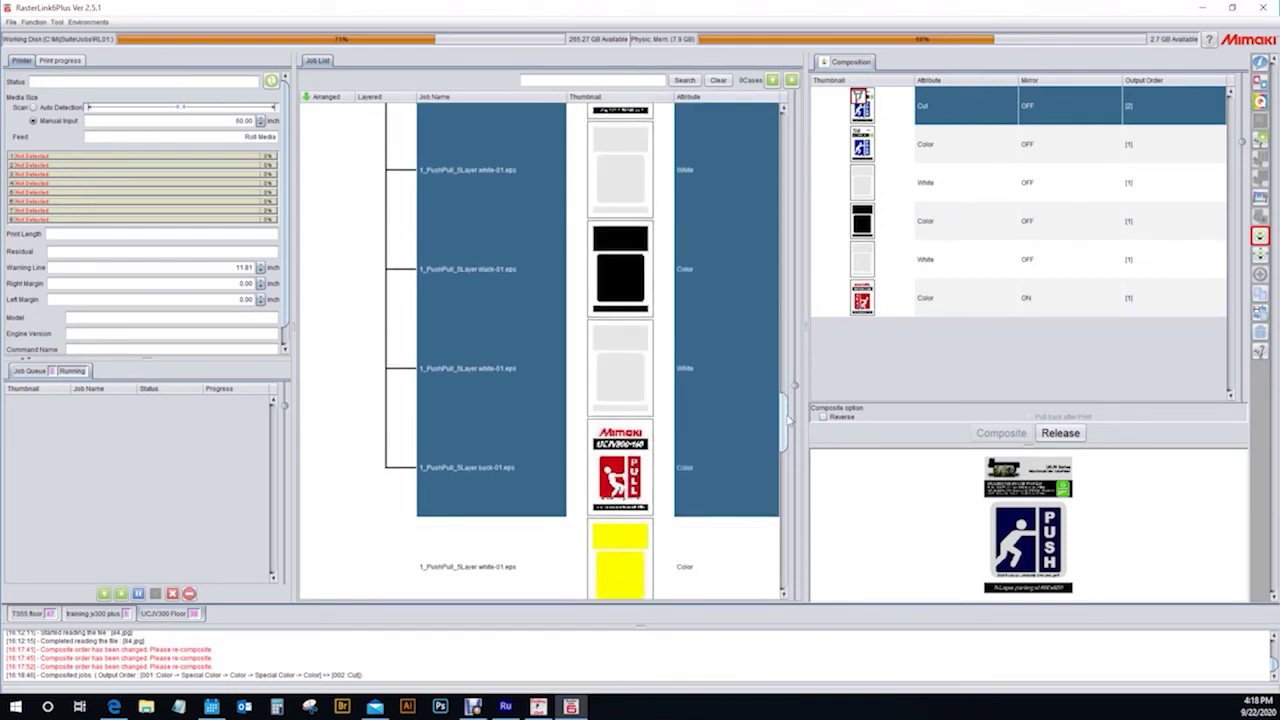
Select only the PushPull back layer job and bring the UCJV Diff Cut Lines jobs into view.
{"action": "left_click", "coordinate": [719, 365]}
{"action": "scroll", "coordinate": [787, 450], "scroll_direction": "down", "scroll_amount": 2}
{"action": "left_click_drag", "start_coordinate": [787, 452], "coordinate": [788, 485]}
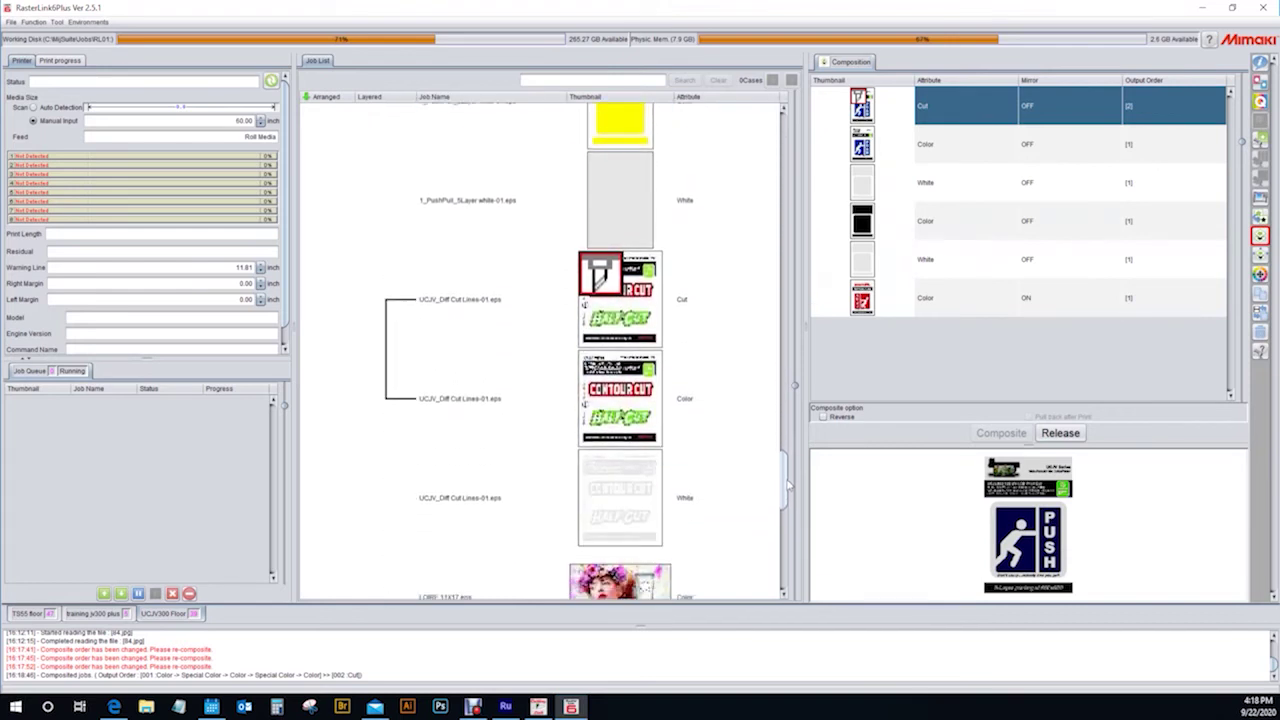
Scale the UCJV Diff Cut Lines Color job to 300% (25.500 × 29.186 inch), then show its special plate settings.
{"action": "left_click", "coordinate": [688, 403]}
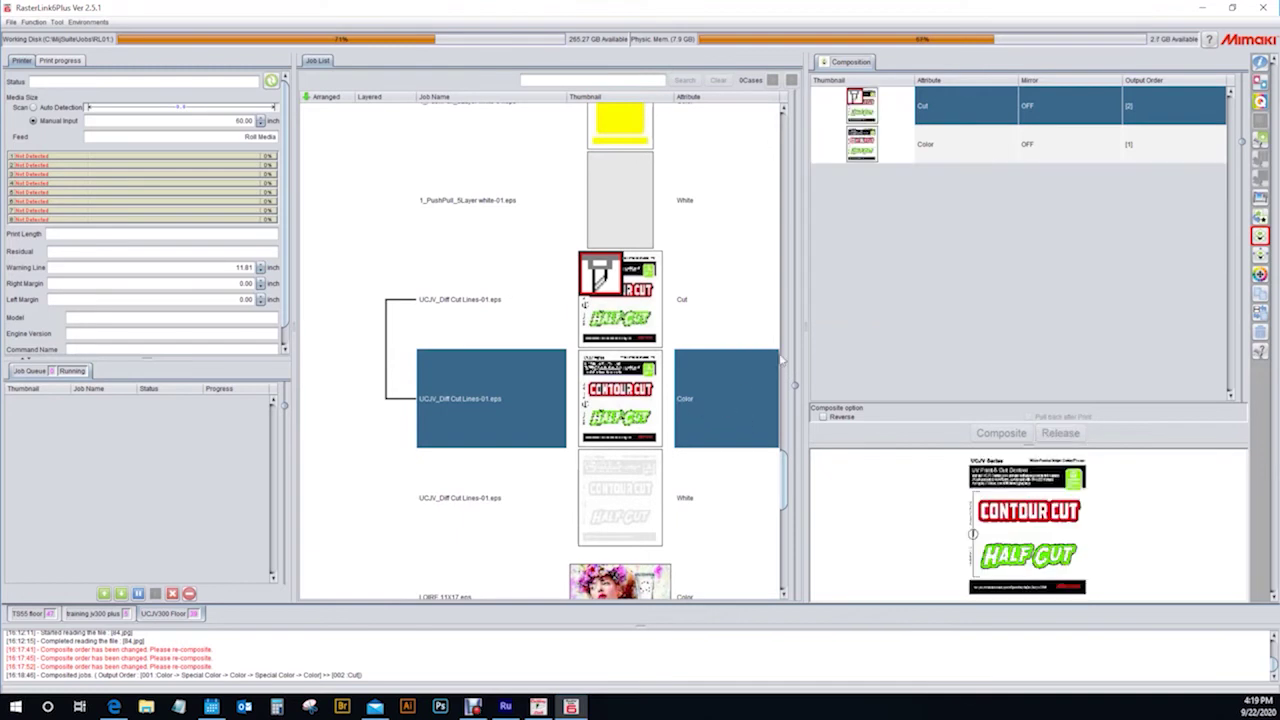
{"action": "left_click", "coordinate": [1266, 144]}
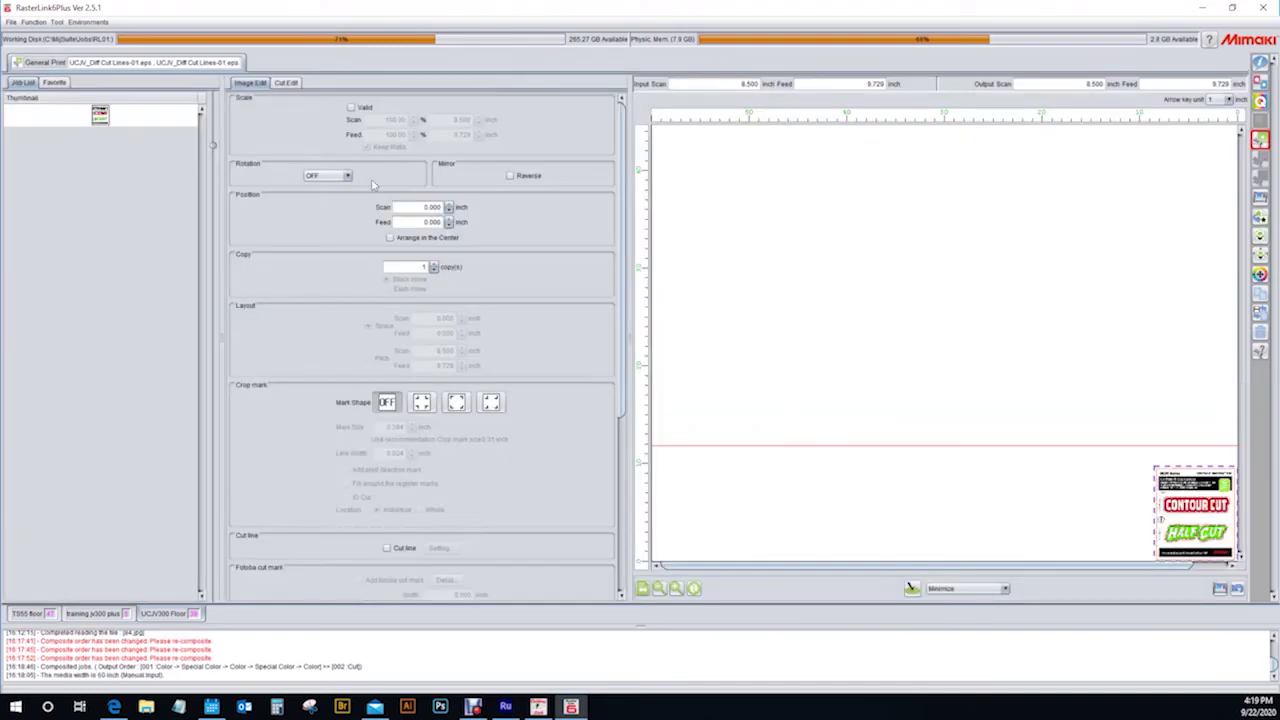
{"action": "left_click", "coordinate": [350, 106]}
{"action": "double_click", "coordinate": [394, 119]}
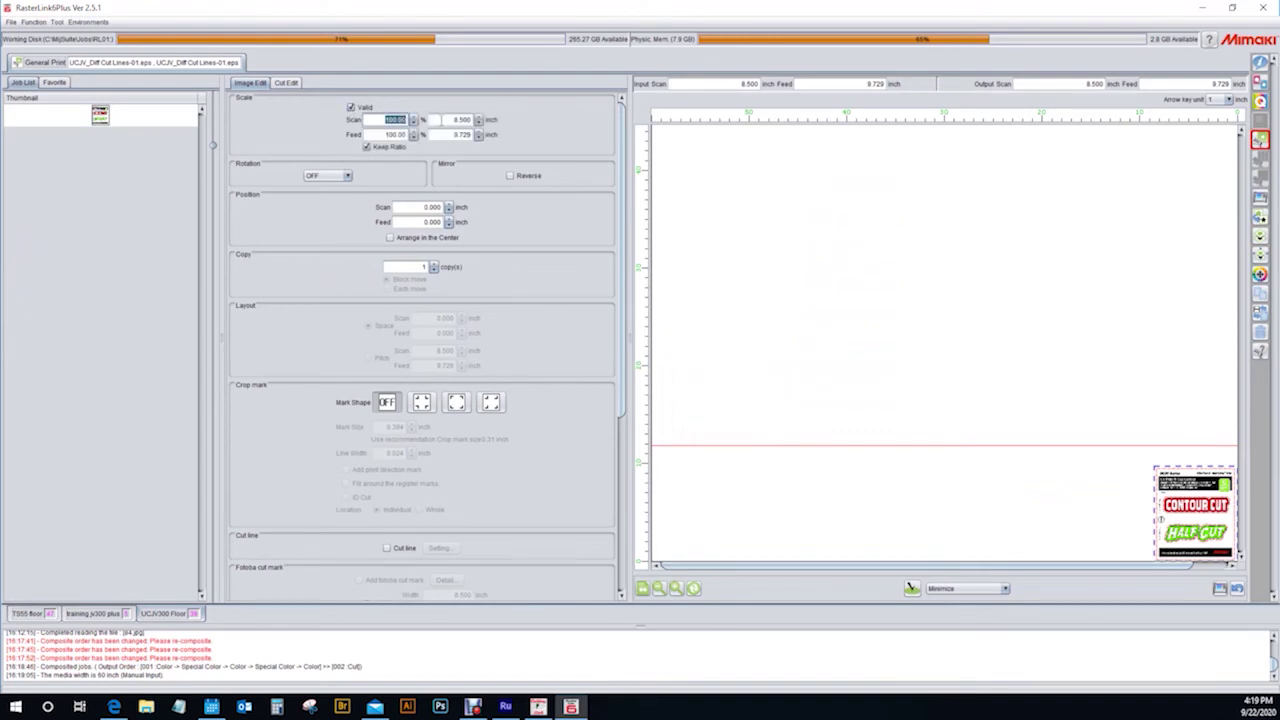
{"action": "type", "text": "300"}
{"action": "key", "text": "Return"}
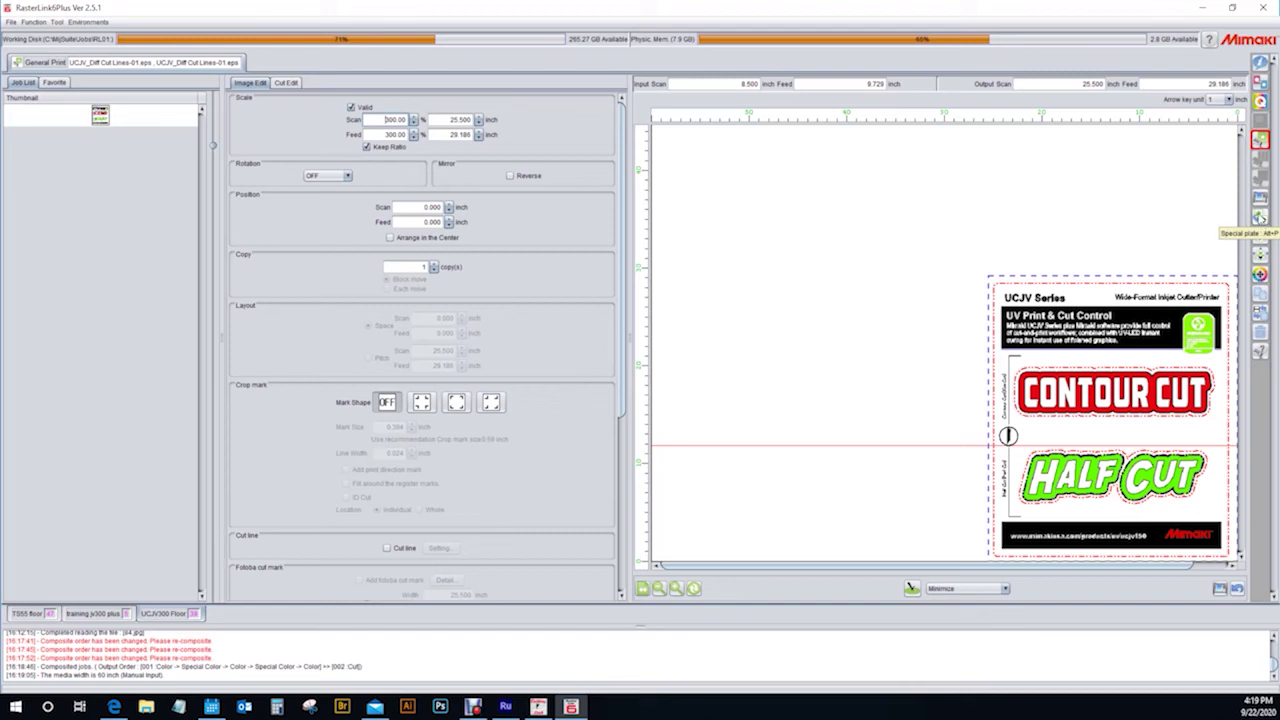
{"action": "key", "text": "alt+p"}
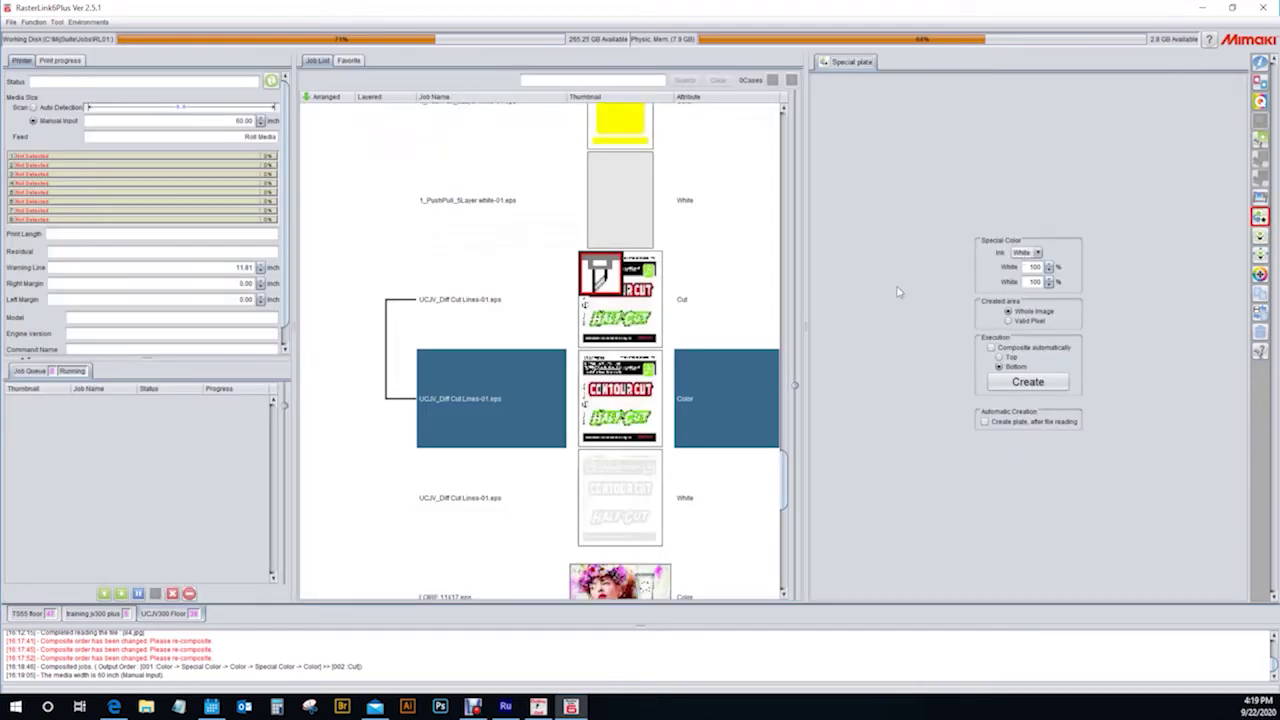
Create a Valid Pixel white plate for the UCJV Diff Cut Lines job and select the new White job.
{"action": "left_click", "coordinate": [1025, 322]}
{"action": "left_click", "coordinate": [1034, 386]}
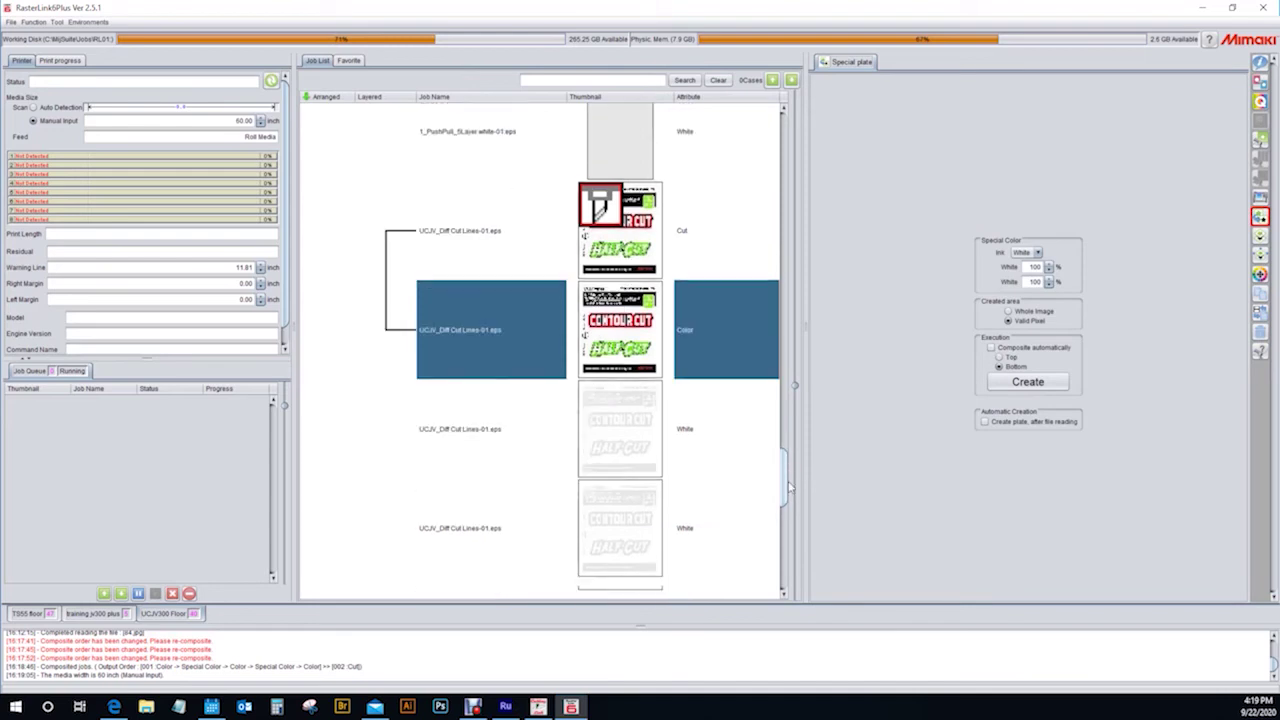
{"action": "left_click", "coordinate": [704, 452]}
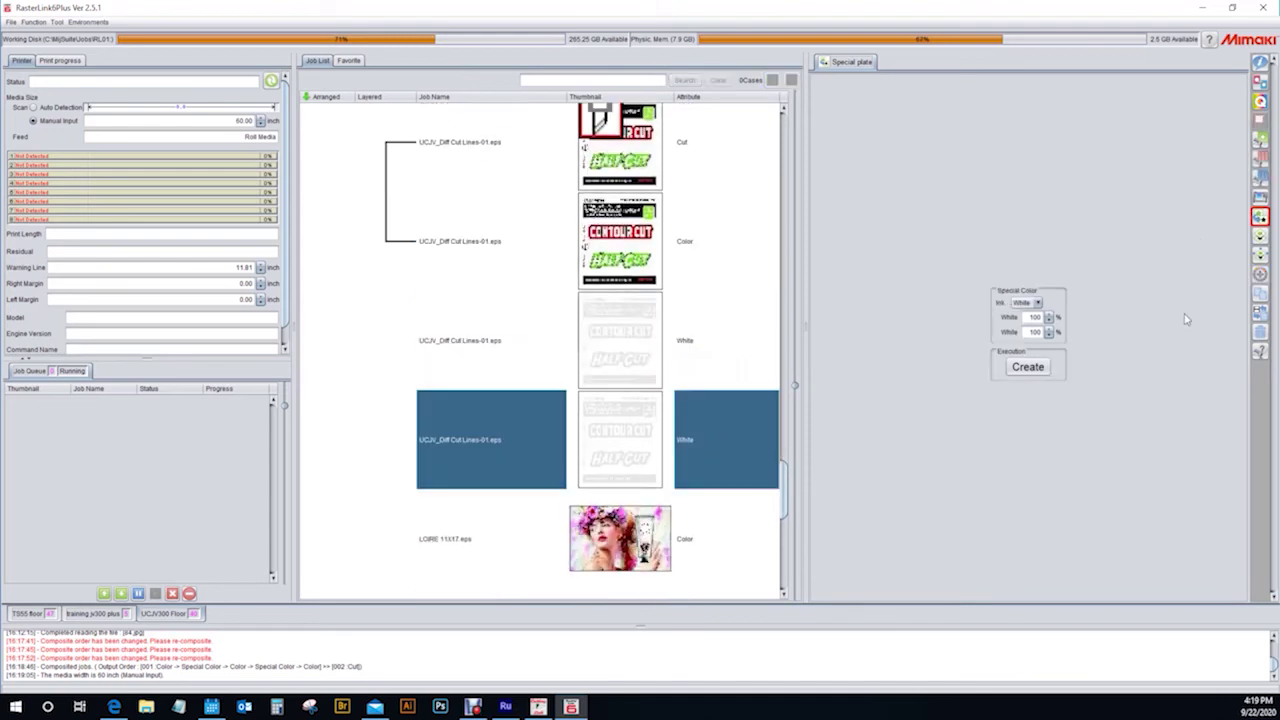
{"action": "left_click", "coordinate": [1262, 139]}
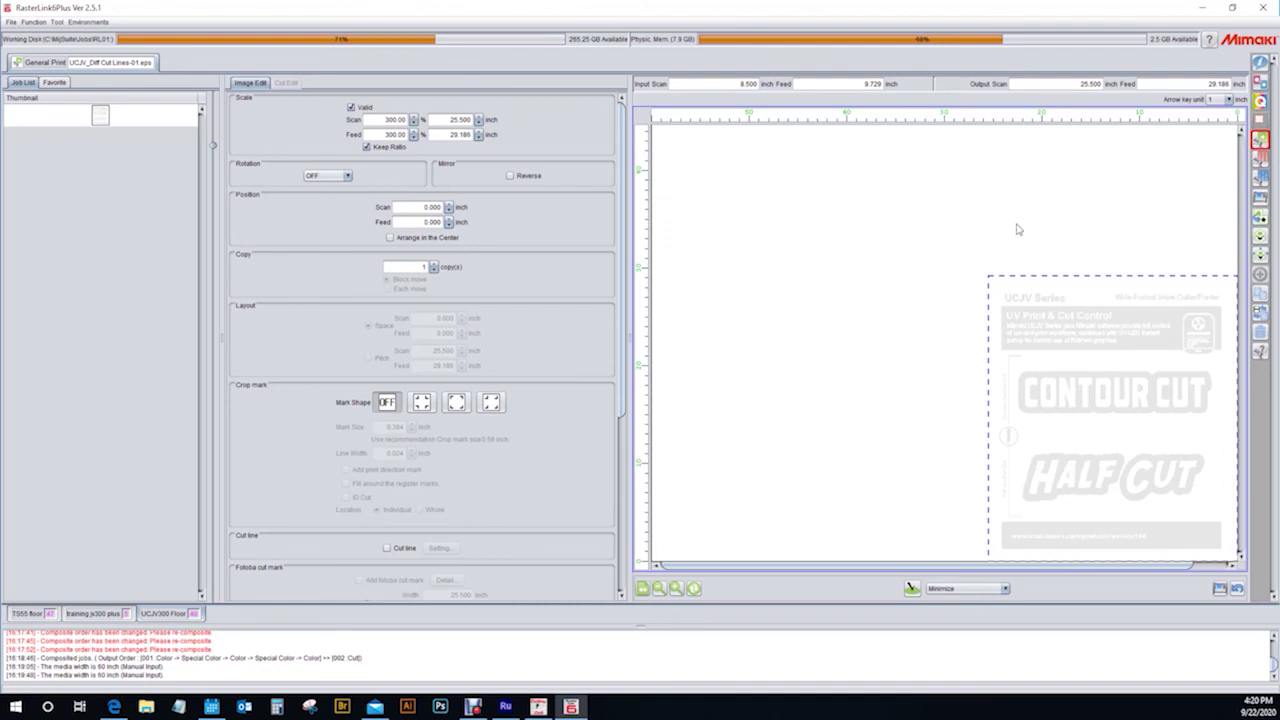
Return to the job list showing properties of the yellow 1_PushPull_5Layer white-01.eps Color job.
{"action": "left_click", "coordinate": [1260, 63]}
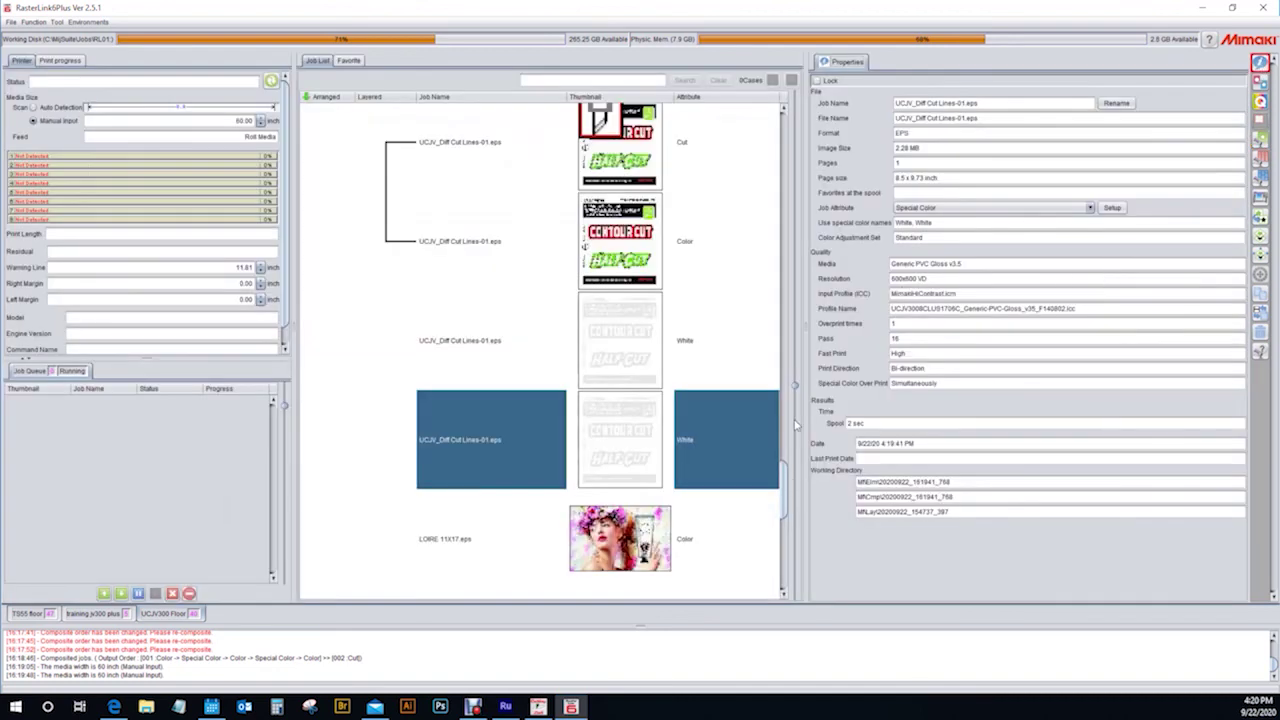
{"action": "scroll", "coordinate": [730, 445], "scroll_direction": "up", "scroll_amount": 5}
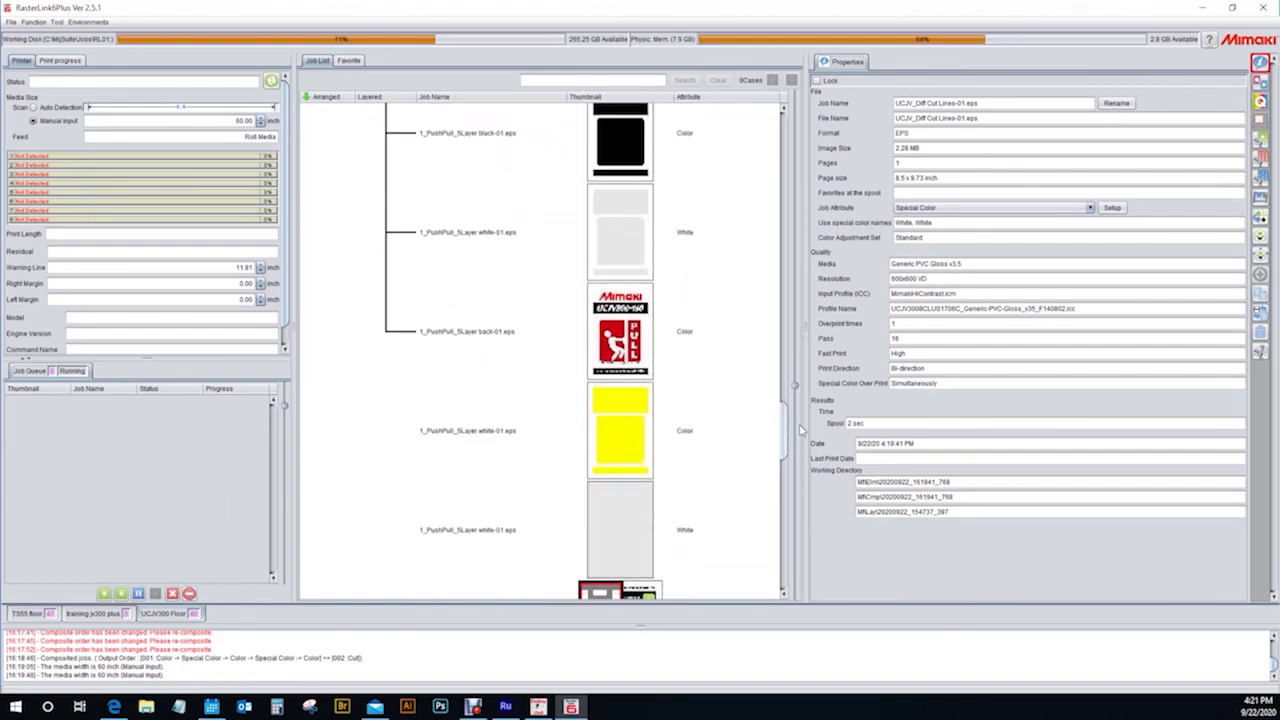
{"action": "left_click", "coordinate": [697, 452]}
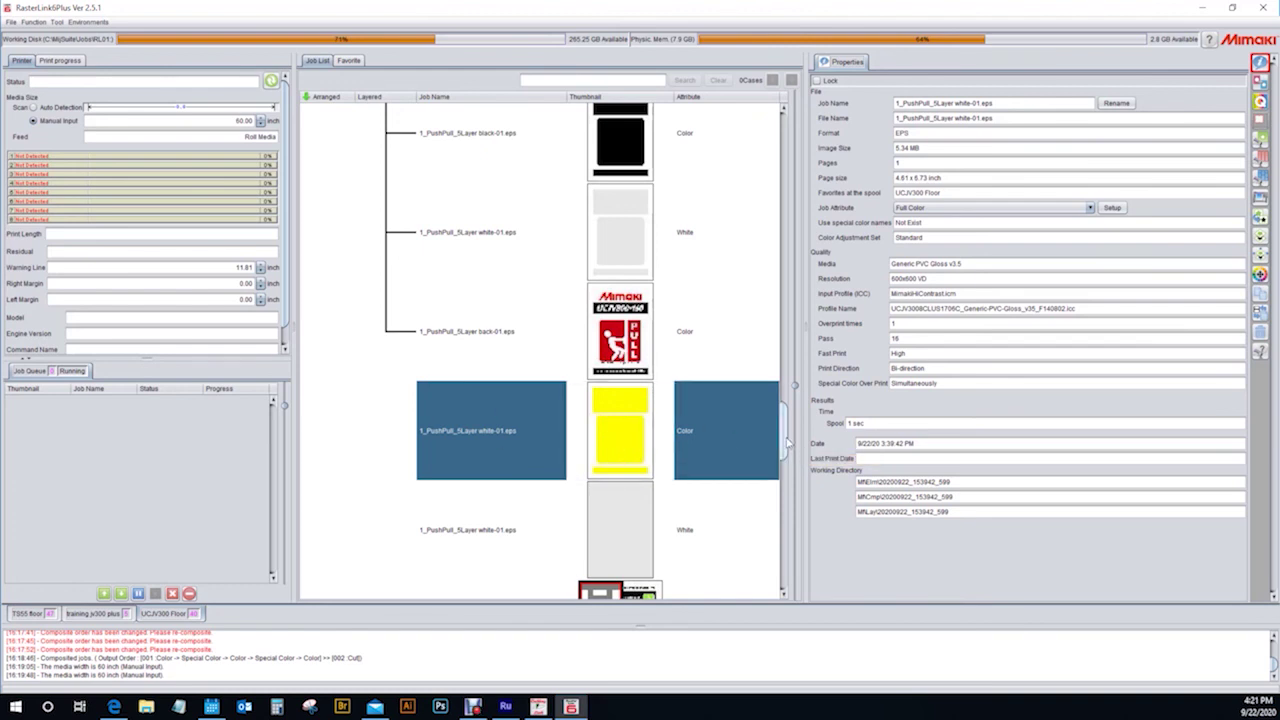
{"action": "scroll", "coordinate": [789, 443], "scroll_direction": "down", "scroll_amount": 1}
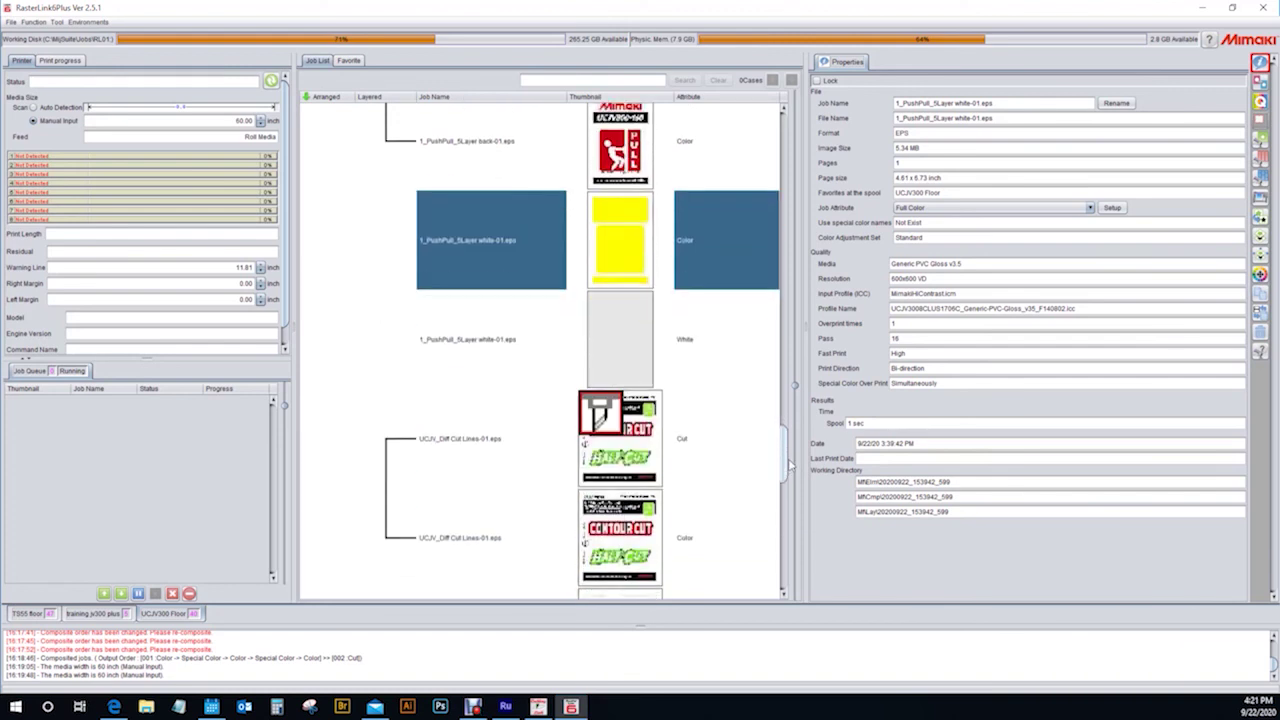